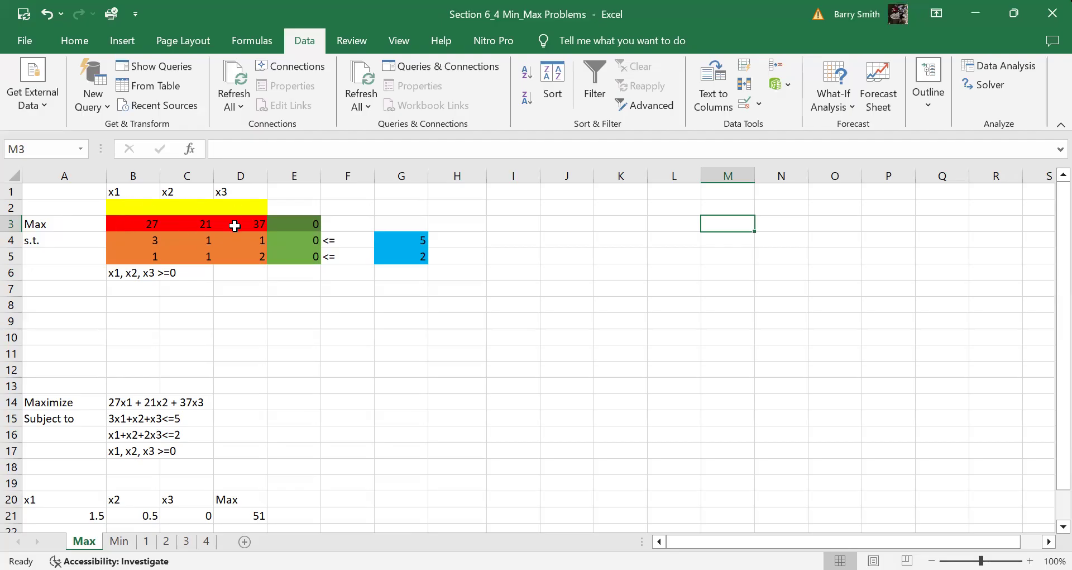
Review the Max sheet's model: objective formula in E3, coefficients 27, 21, 37, constraint formulas and <= signs
left_click(286, 223)
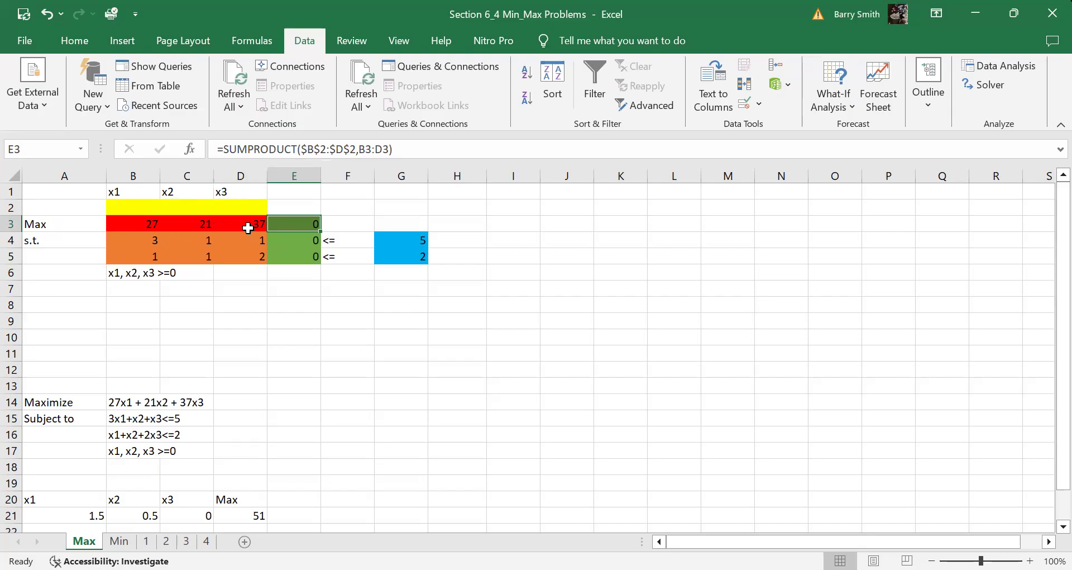
left_click(131, 207)
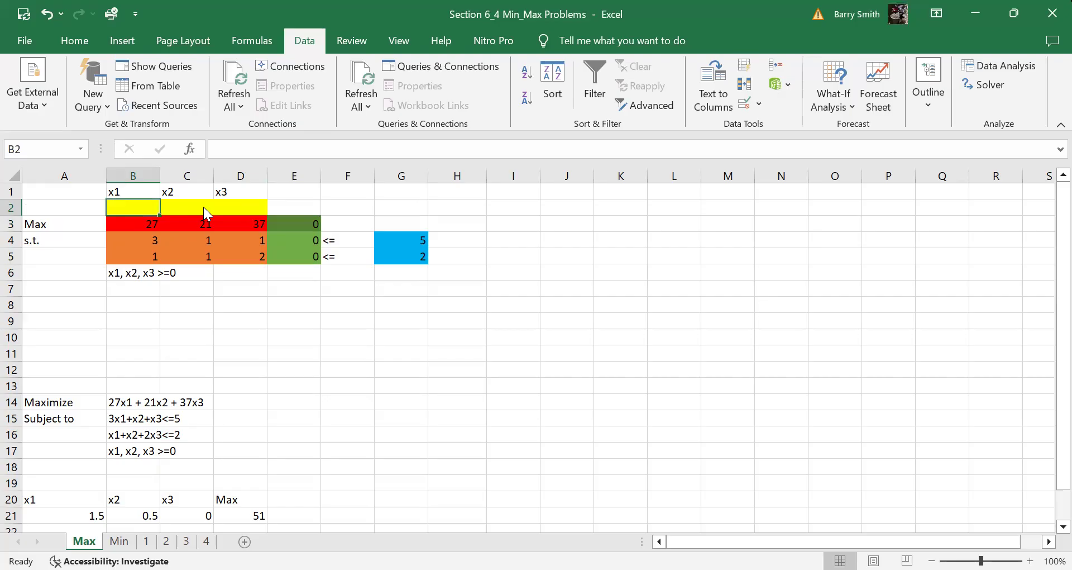
left_click_drag(151, 204, 223, 209)
key("ctrl+z")
left_click_drag(138, 204, 237, 208)
left_click_drag(124, 226, 240, 227)
left_click(309, 224)
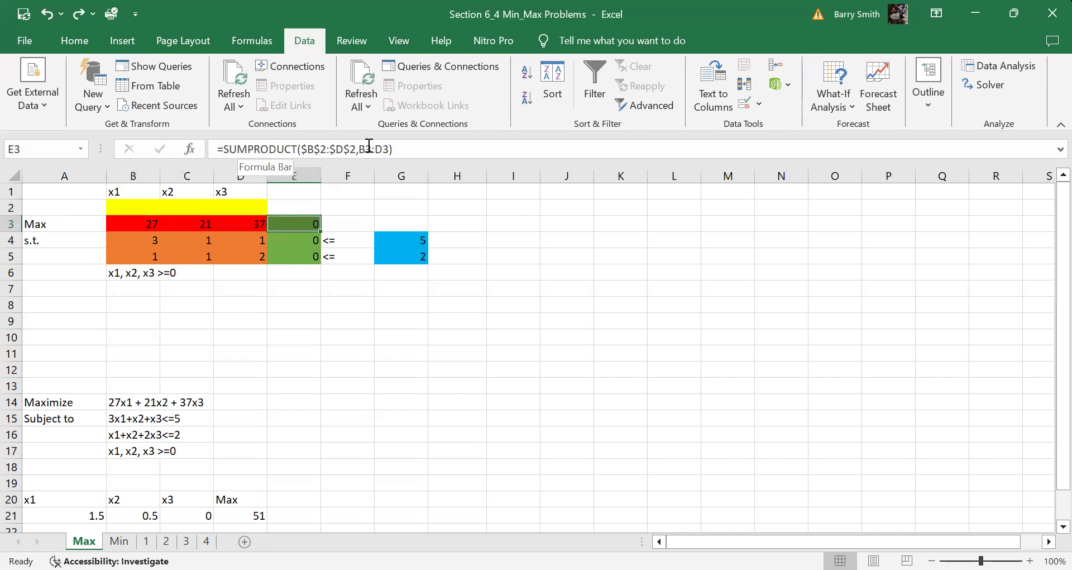
left_click(298, 240)
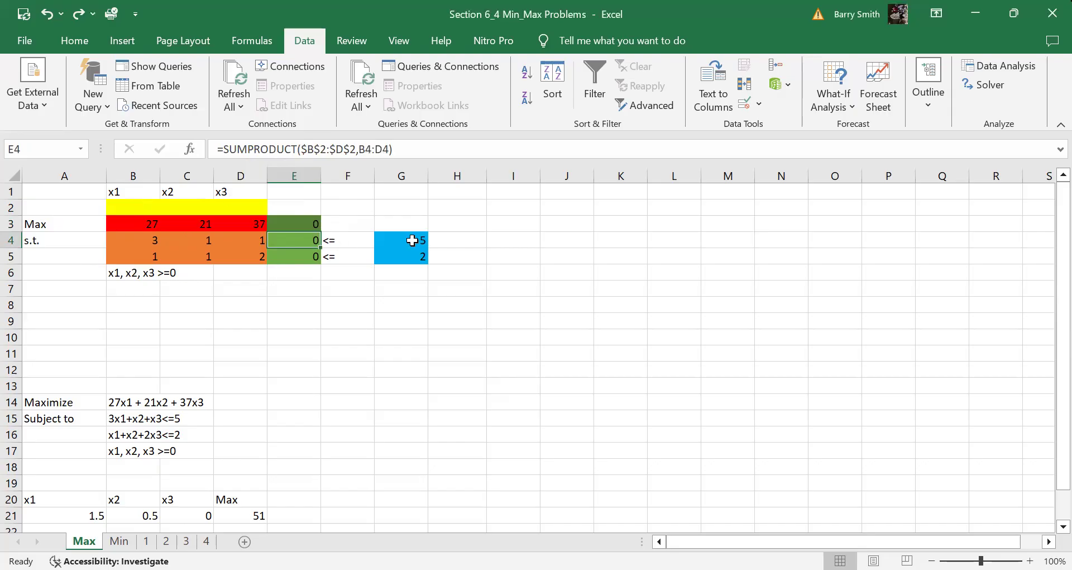
left_click_drag(119, 256, 258, 254)
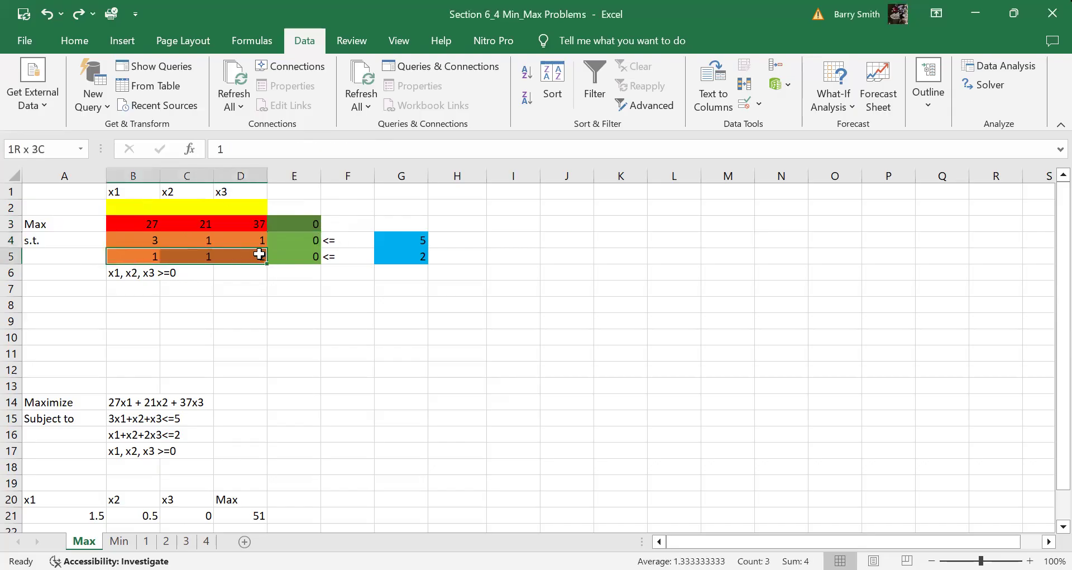
left_click(314, 258)
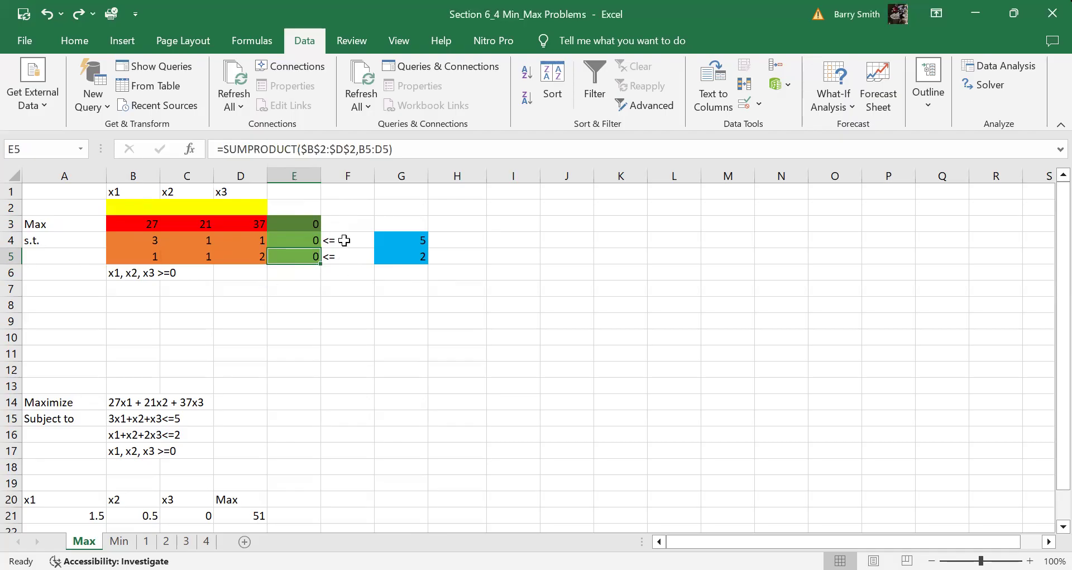
left_click_drag(342, 240, 343, 261)
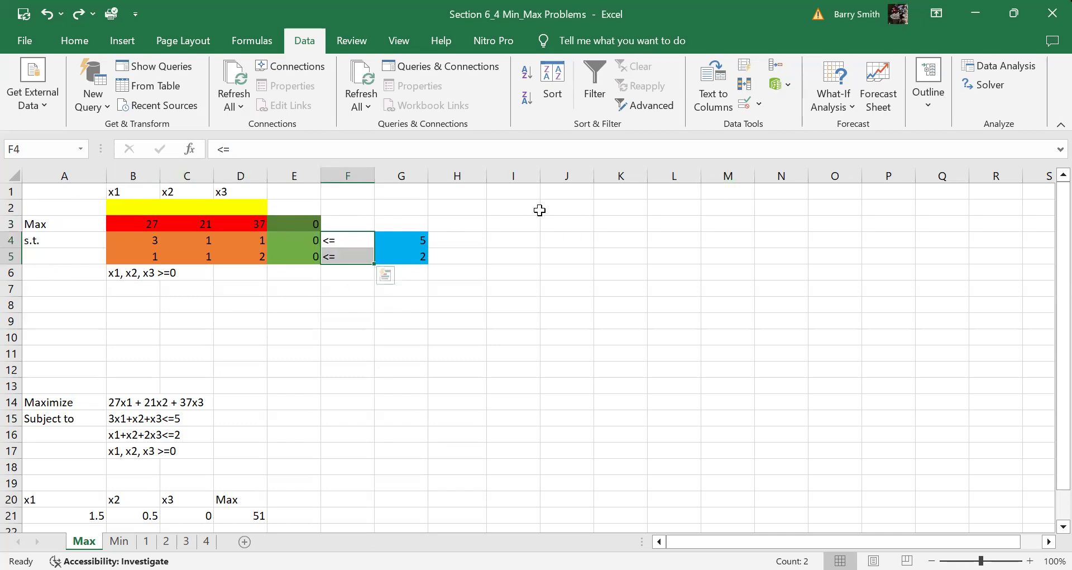
In Solver, set objective E3 to maximize with variable cells B2:D2
left_click(988, 85)
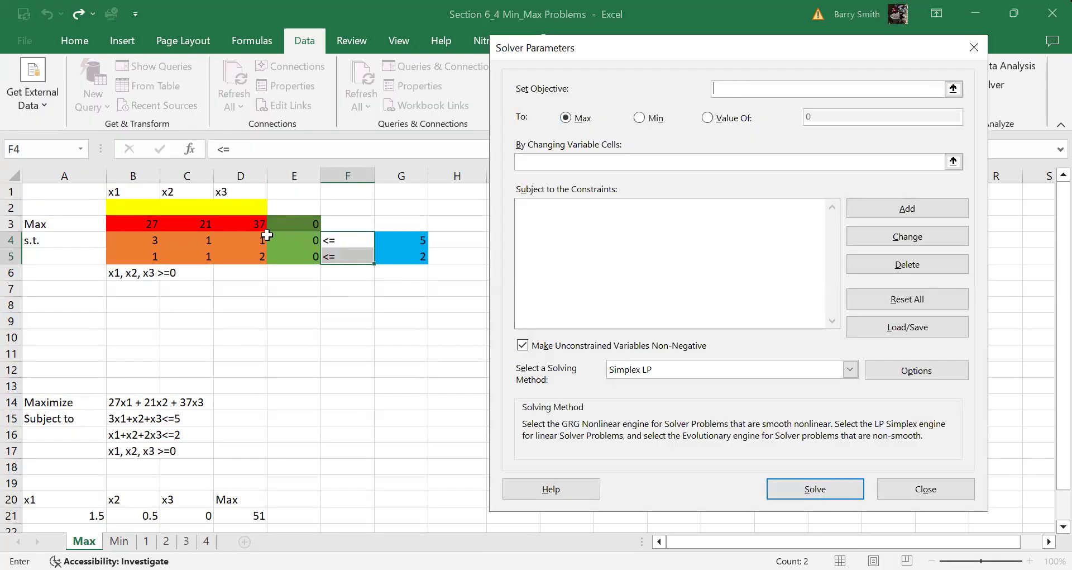
left_click(290, 223)
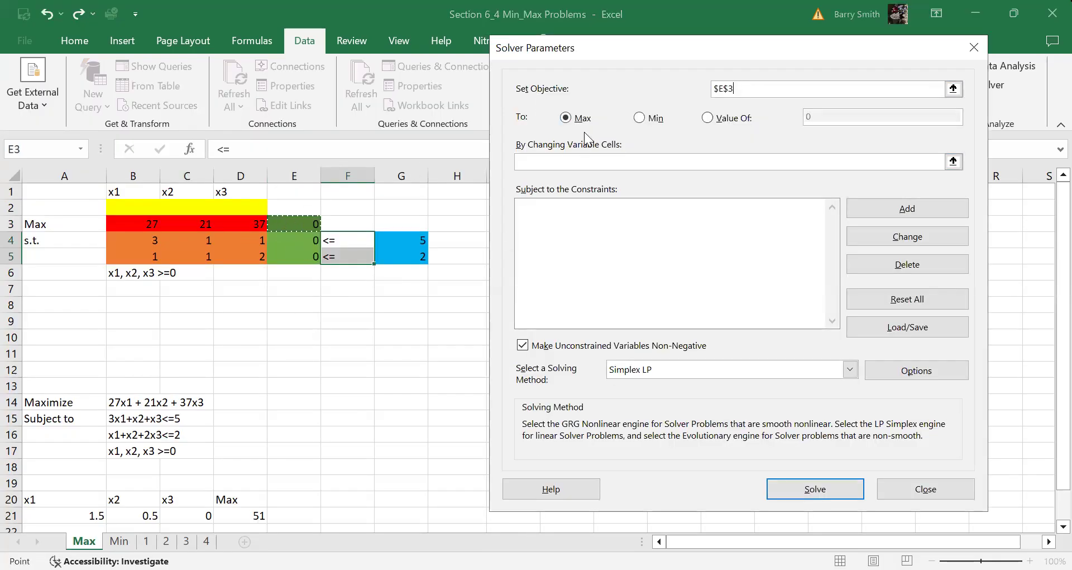
left_click(554, 161)
left_click(155, 211)
key("shift+Right")
key("shift+Right")
Add the constraint E4:E5 <= G4:G5
left_click(926, 205)
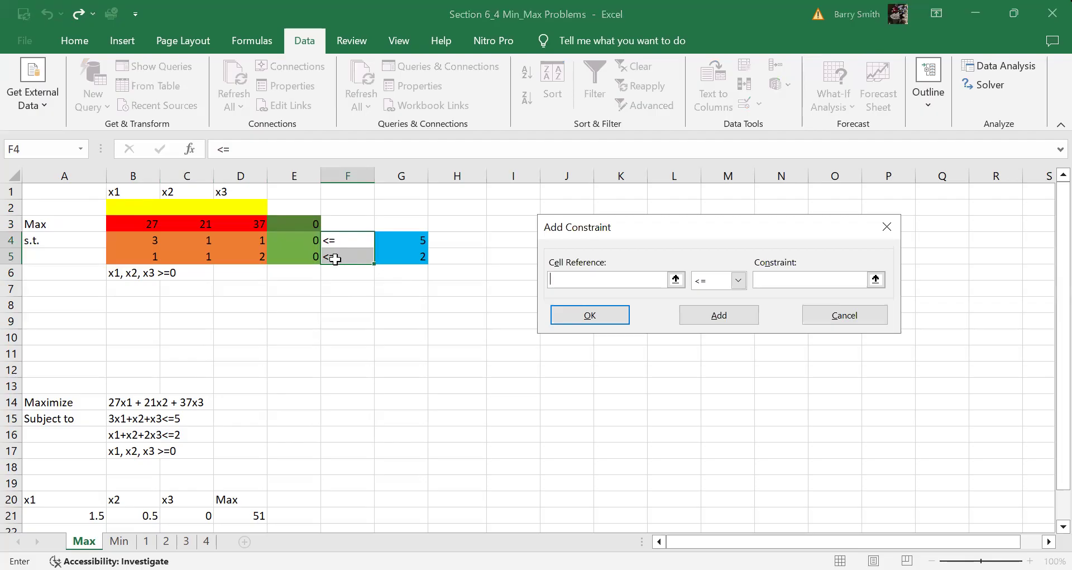
left_click(294, 240)
left_click(300, 256, "shift")
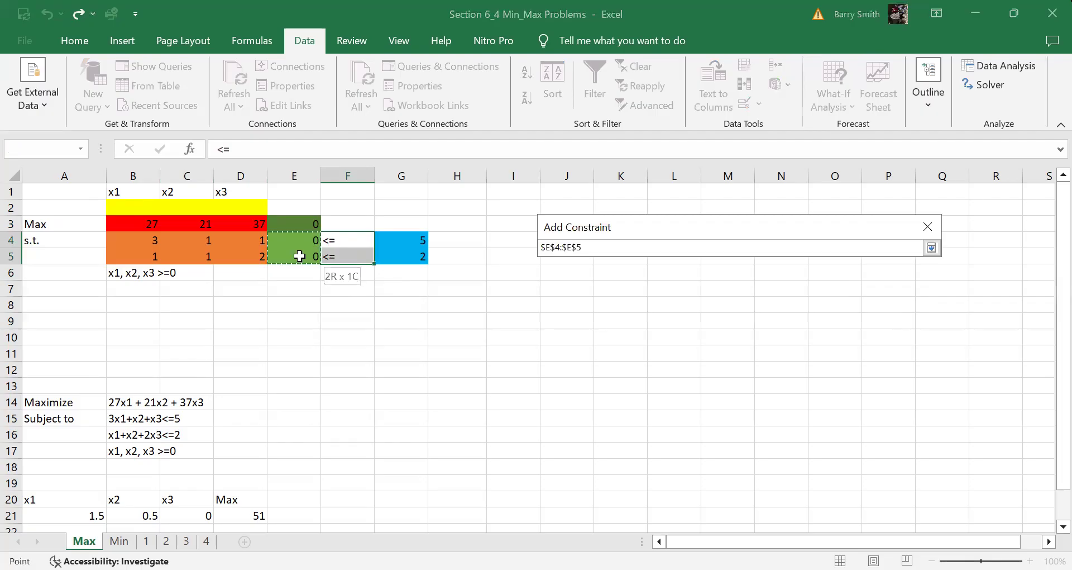
left_click(757, 279)
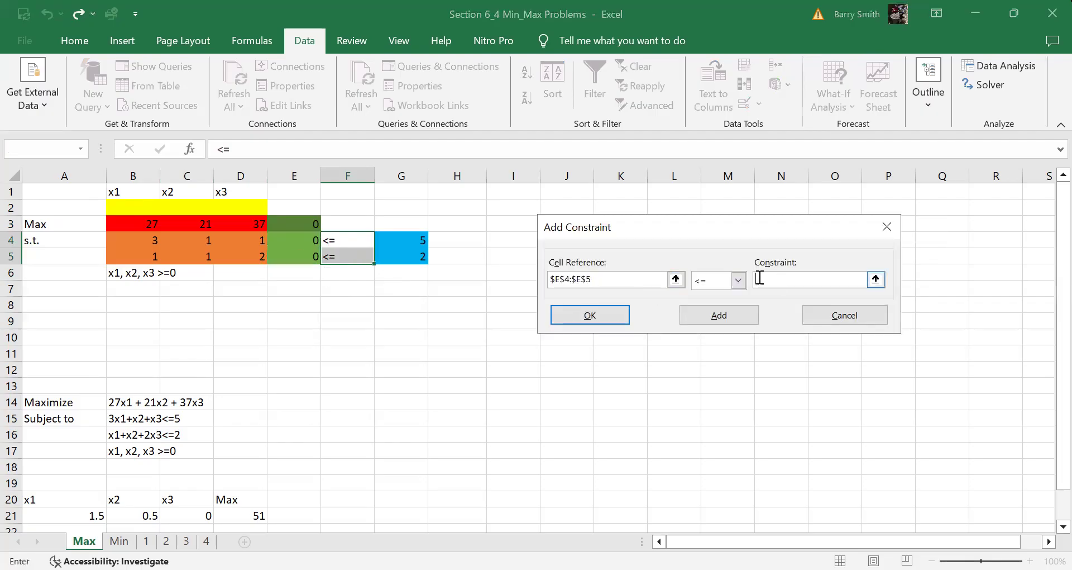
left_click(420, 245)
key("shift+Down")
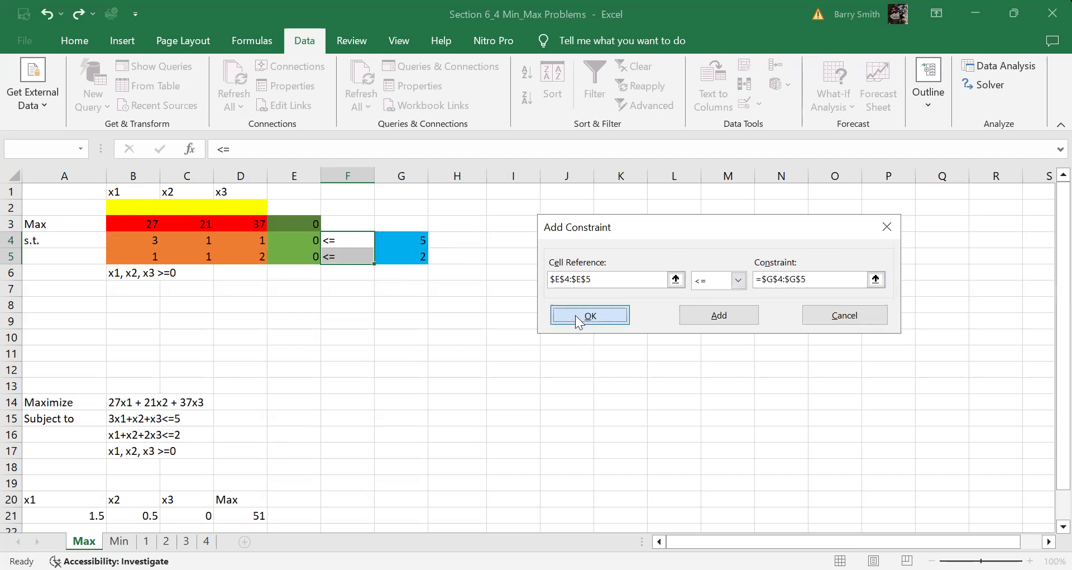
left_click(581, 317)
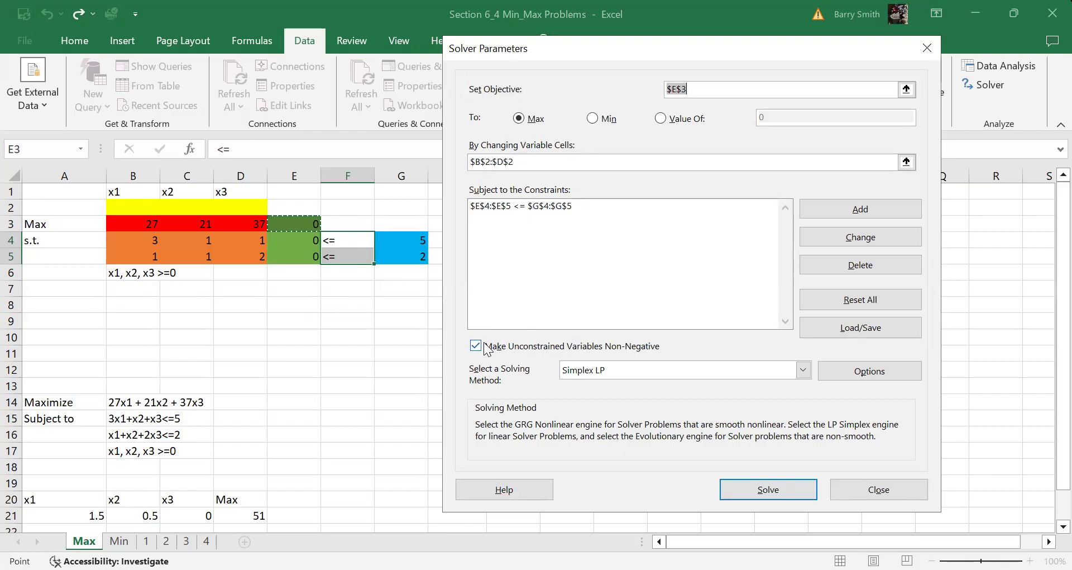
Choose the Simplex LP method and solve the maximization model
left_click(617, 372)
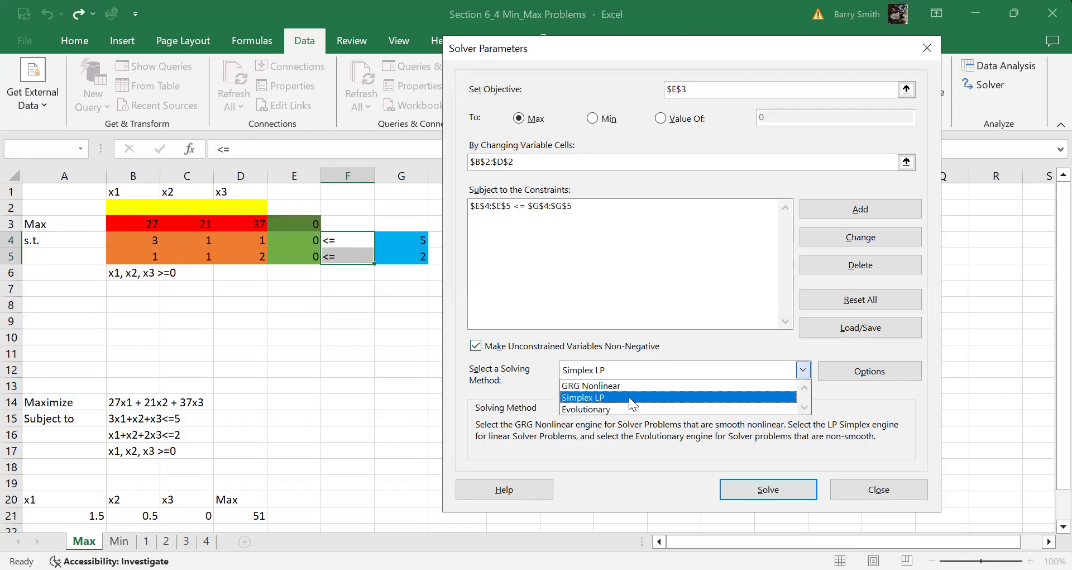
left_click(708, 402)
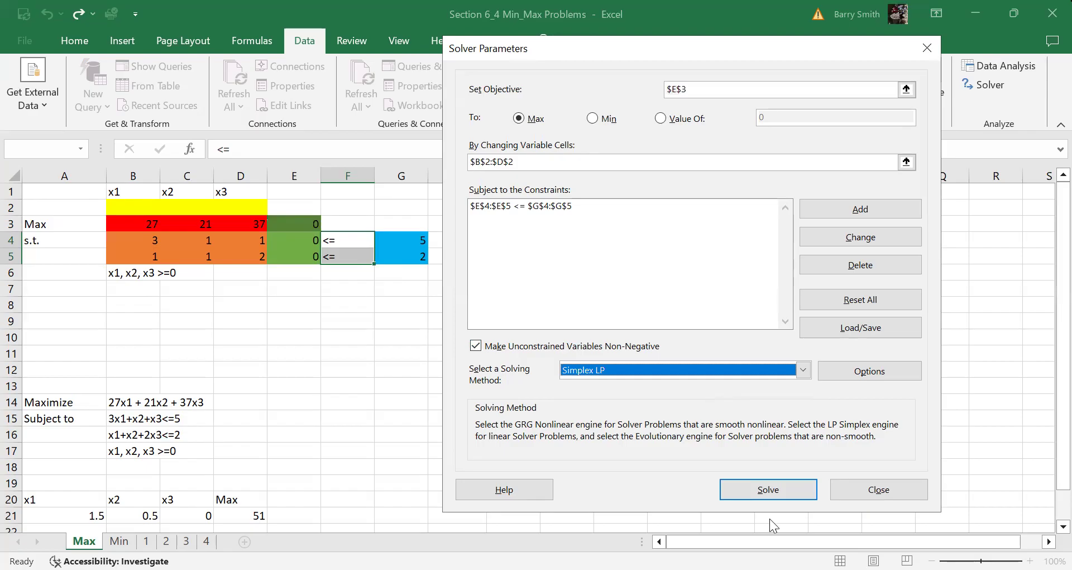
left_click(769, 490)
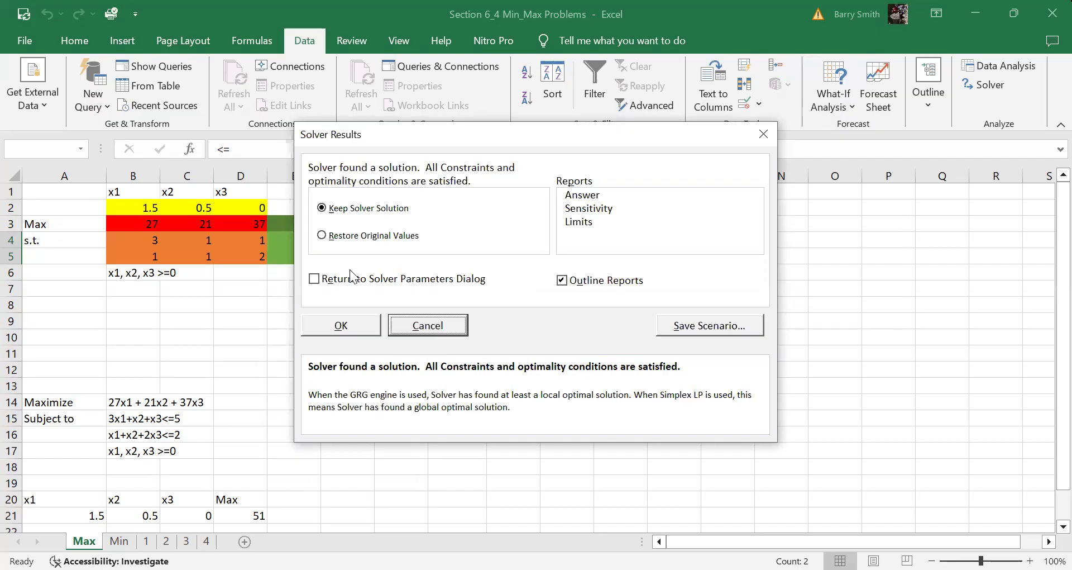
Keep Solver's solution with maximum 51 in E3 and switch to the Min sheet
left_click(329, 328)
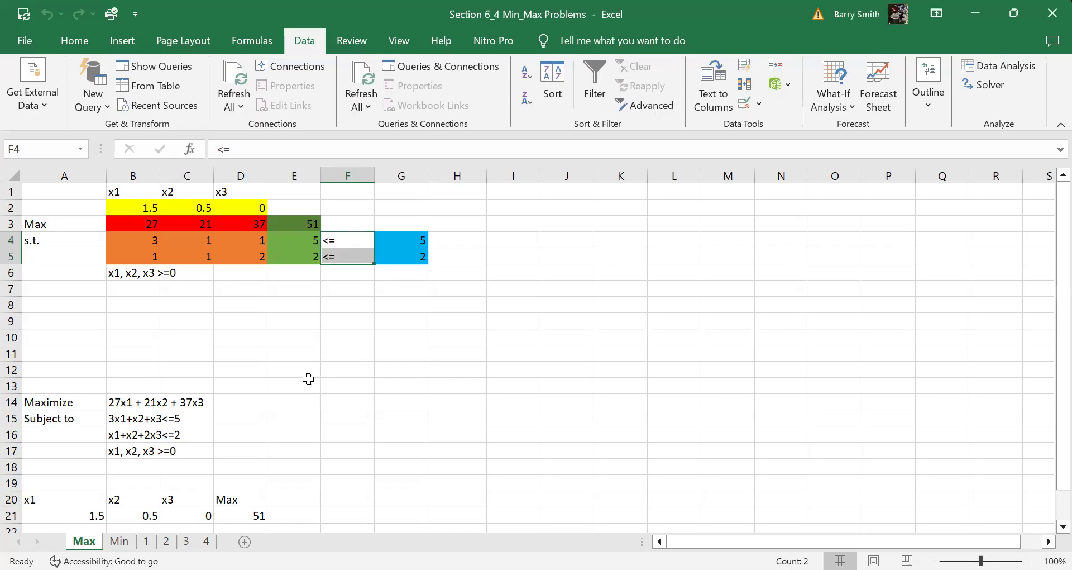
left_click(284, 318)
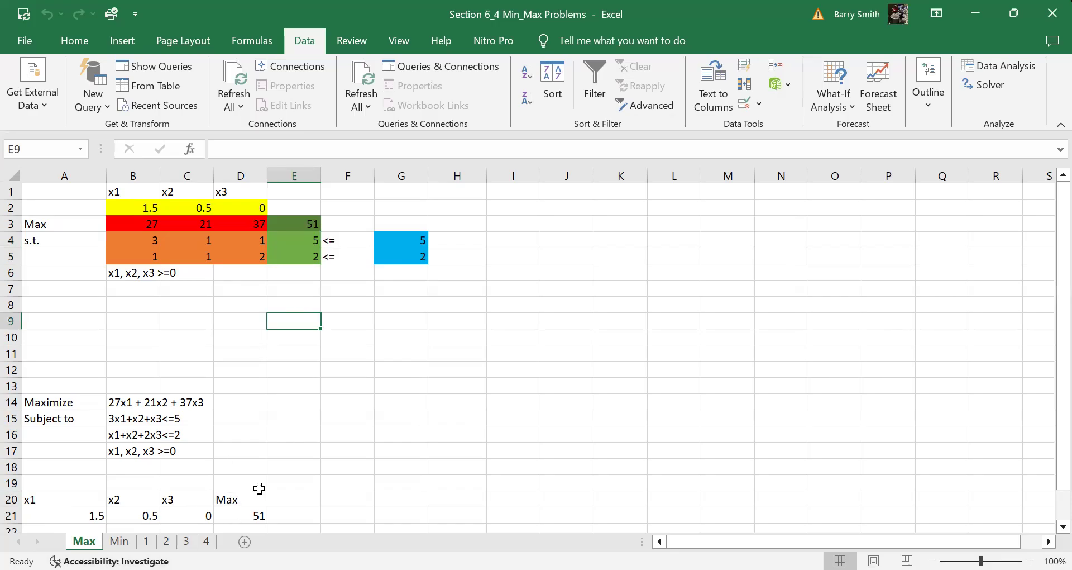
key("ctrl+Page_Down")
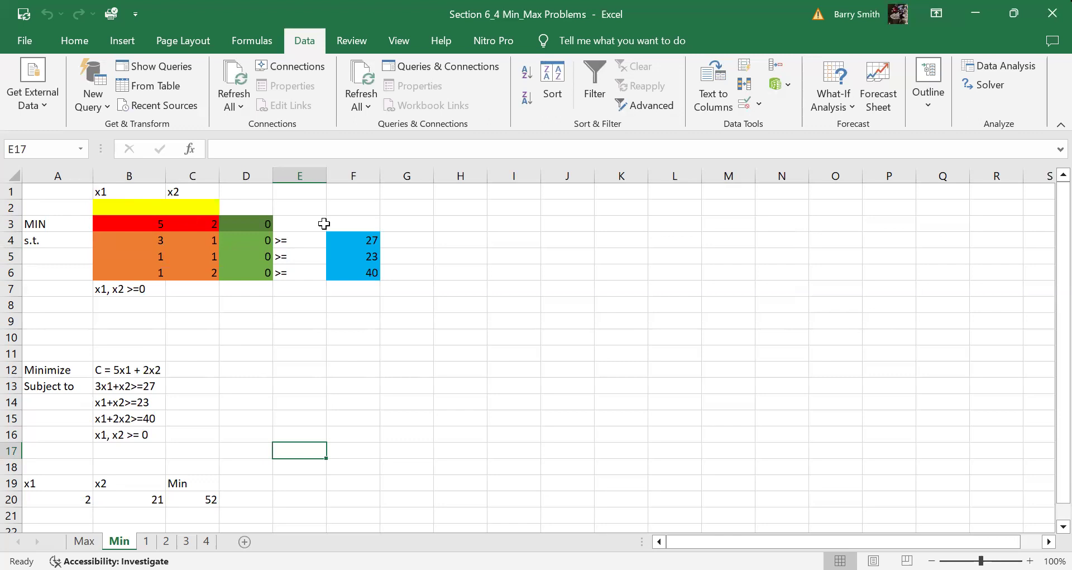
Review the Min sheet's variables B2:C2, D3 objective formula, cost coefficients 5 and 2, and >= signs
left_click_drag(118, 208, 180, 204)
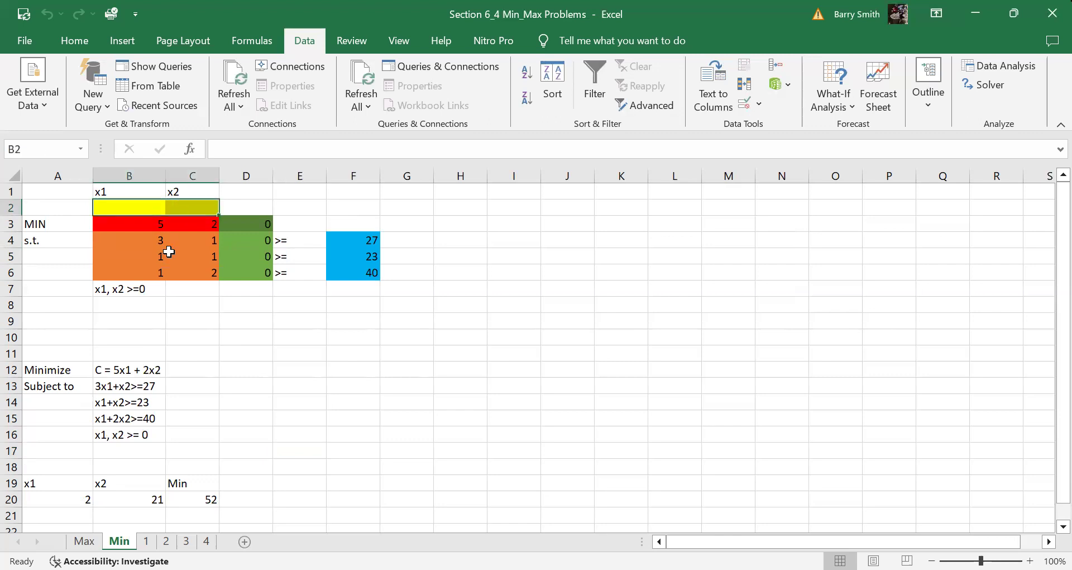
left_click(246, 223)
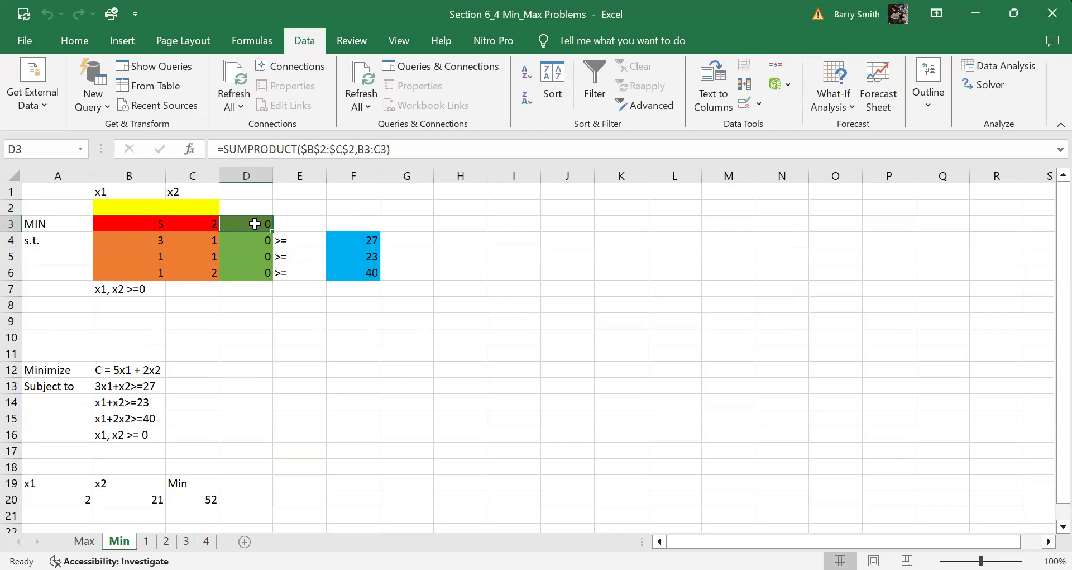
left_click(119, 226)
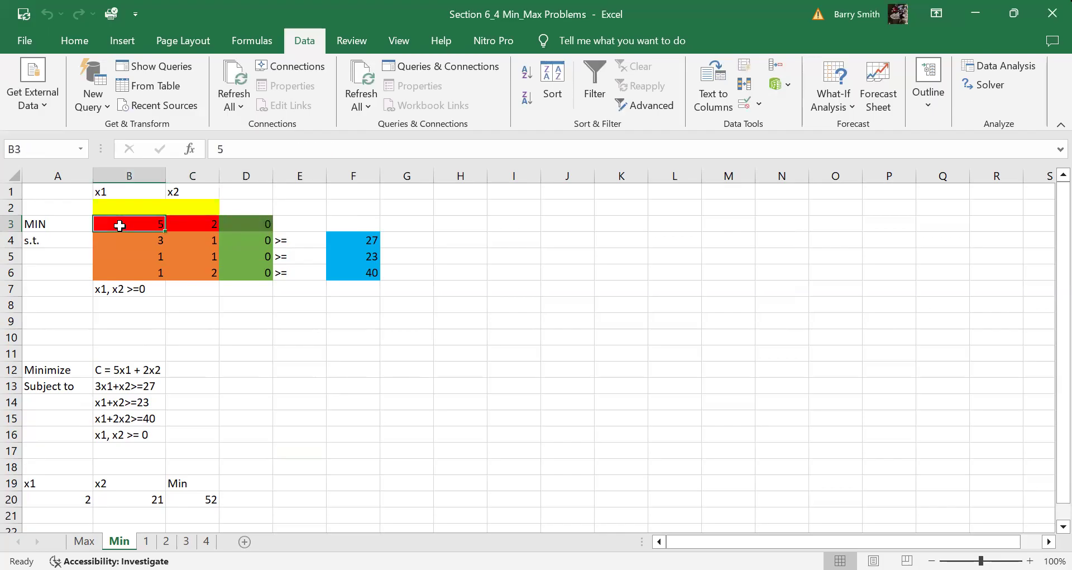
left_click(201, 225)
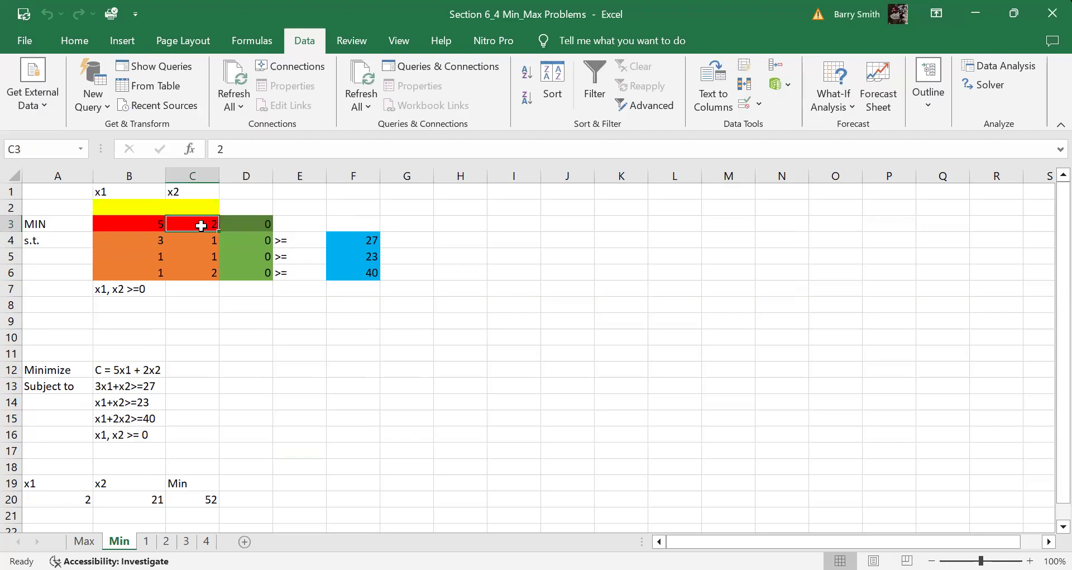
left_click_drag(300, 241, 301, 276)
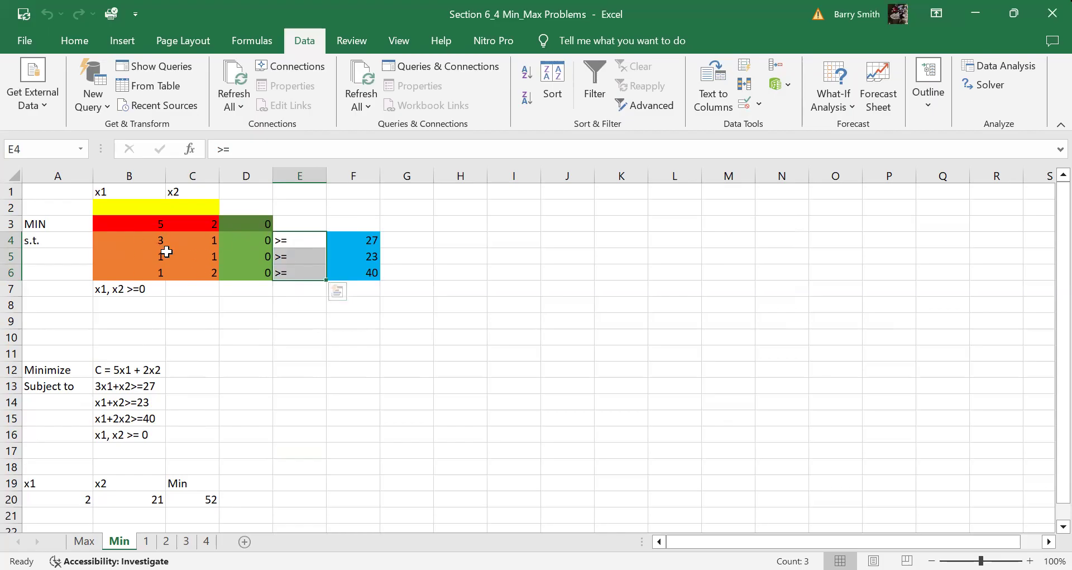
left_click(414, 239)
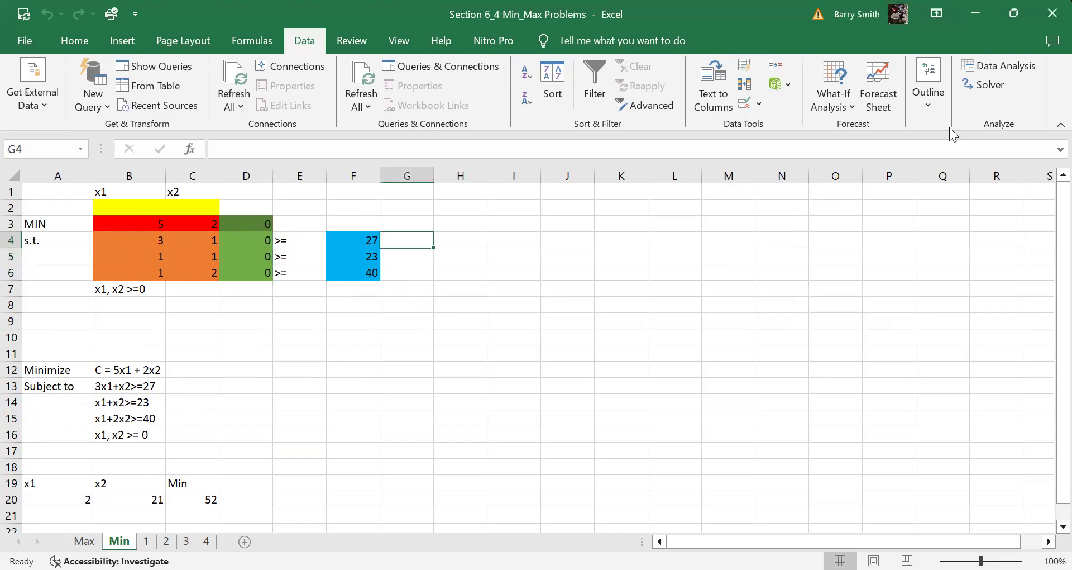
In Solver, set objective D3 to minimize with variable cells B2:C2
left_click(974, 91)
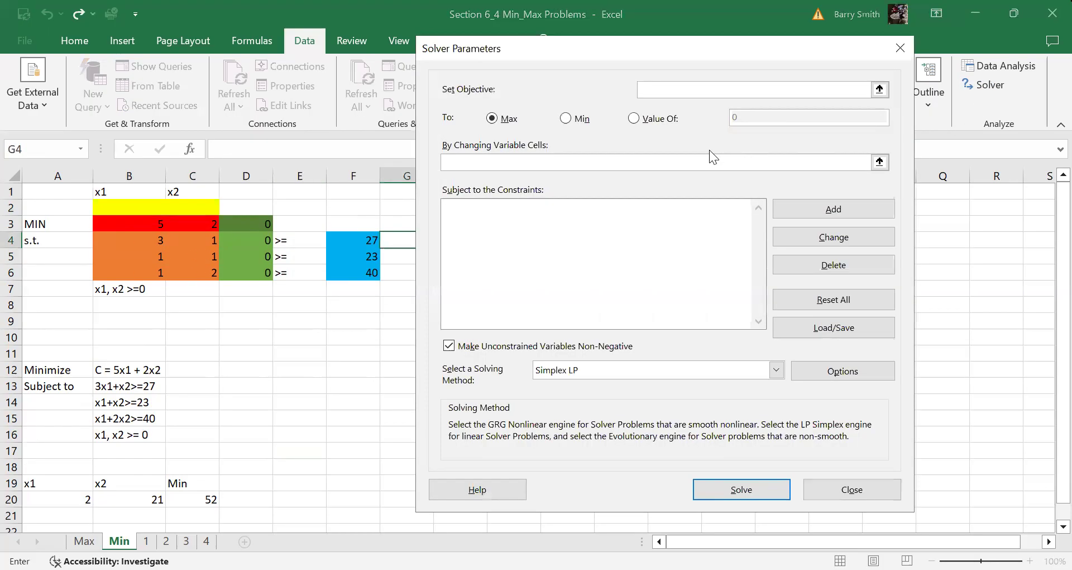
left_click(263, 224)
left_click(57, 224)
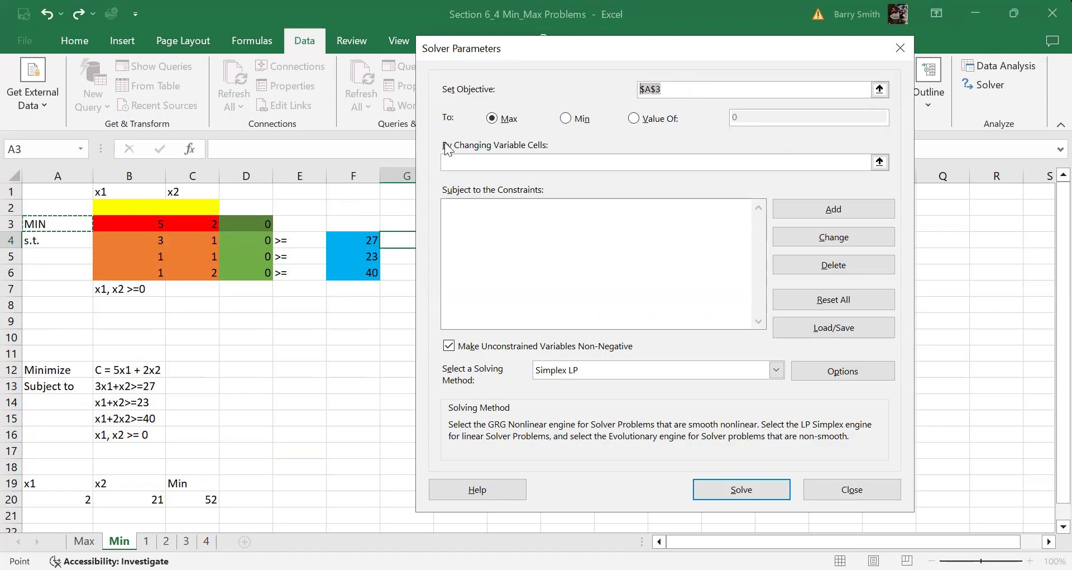
left_click(267, 225)
left_click(571, 119)
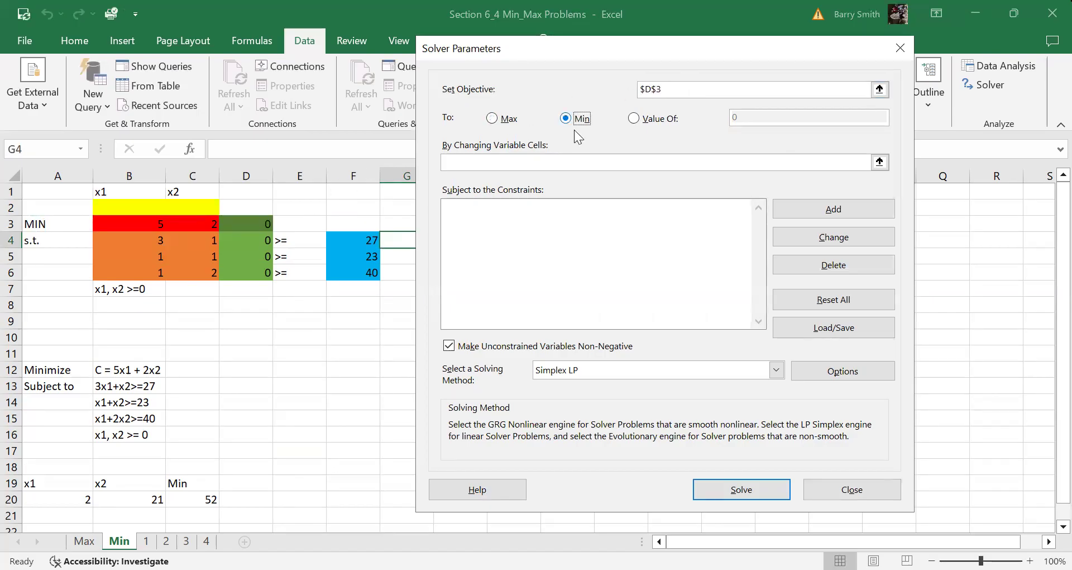
left_click(492, 162)
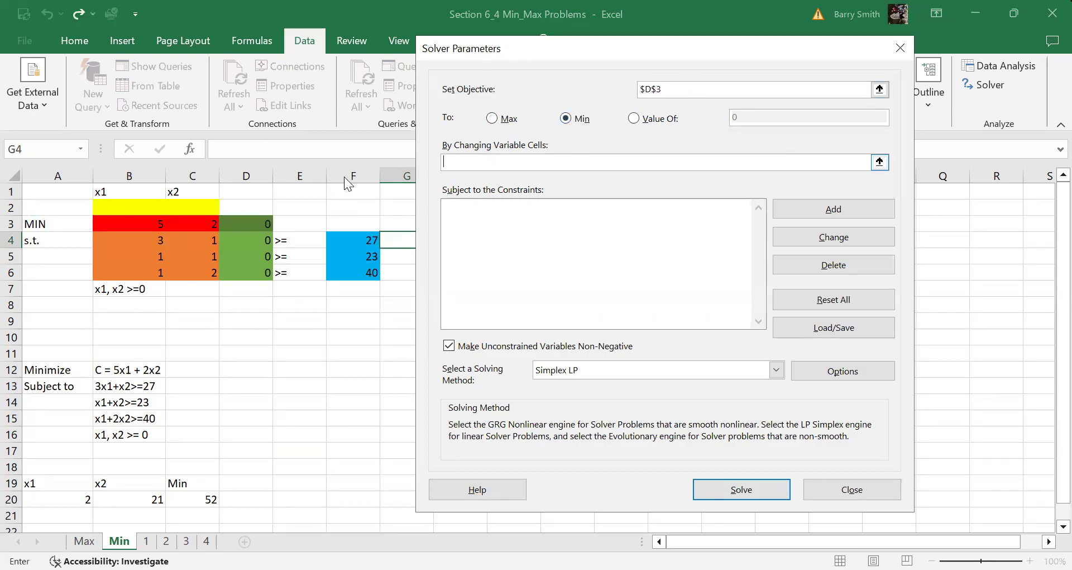
left_click_drag(131, 206, 184, 206)
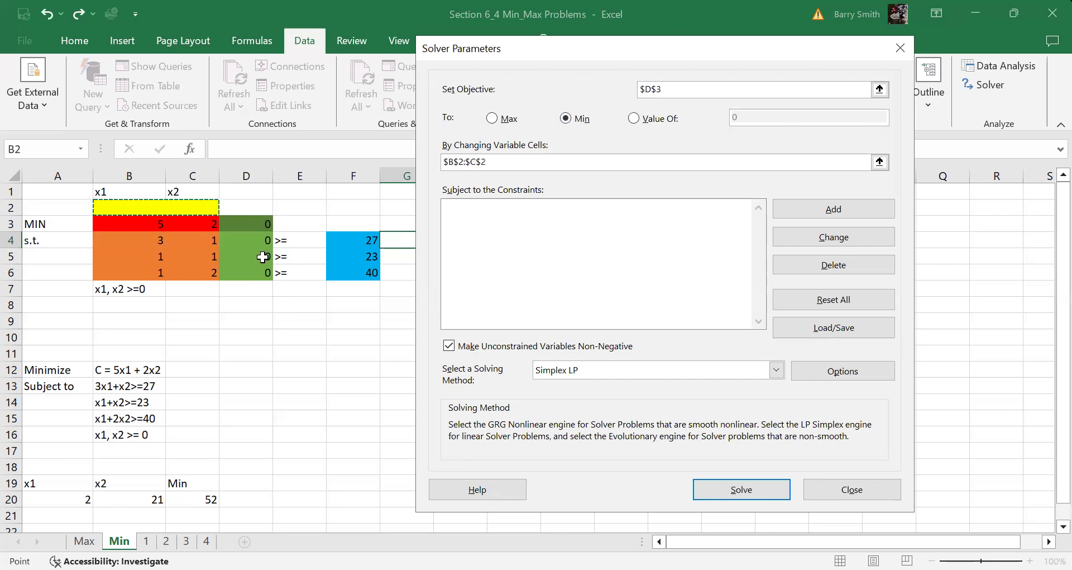
Add the constraint D4:D6 >= F4:F6
left_click(821, 208)
left_click(247, 241)
left_click(263, 273, "shift")
left_click(664, 280)
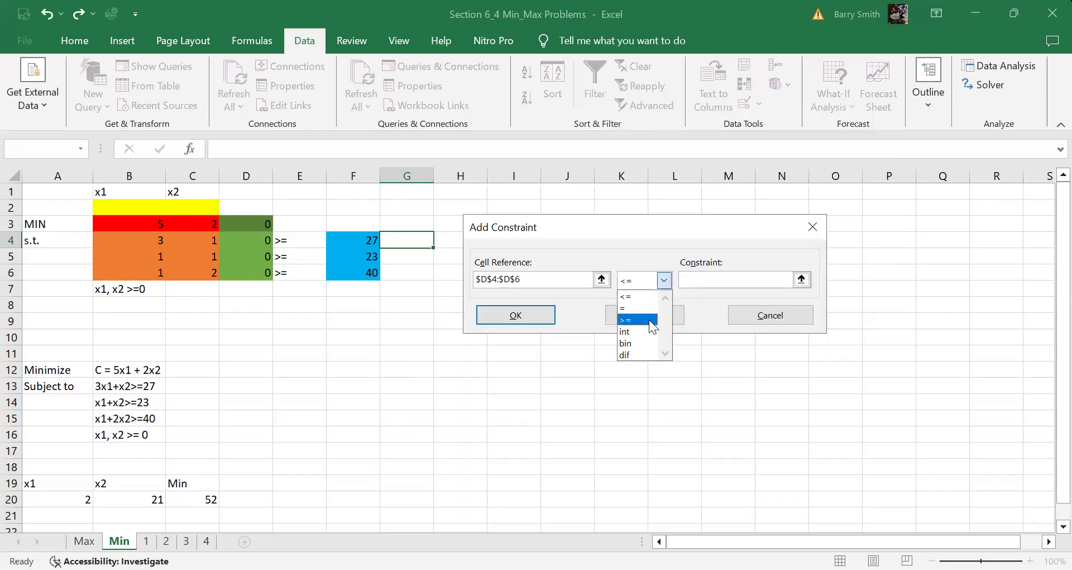
left_click(636, 319)
left_click(340, 243)
key("shift+Down")
key("shift+Down")
left_click(517, 315)
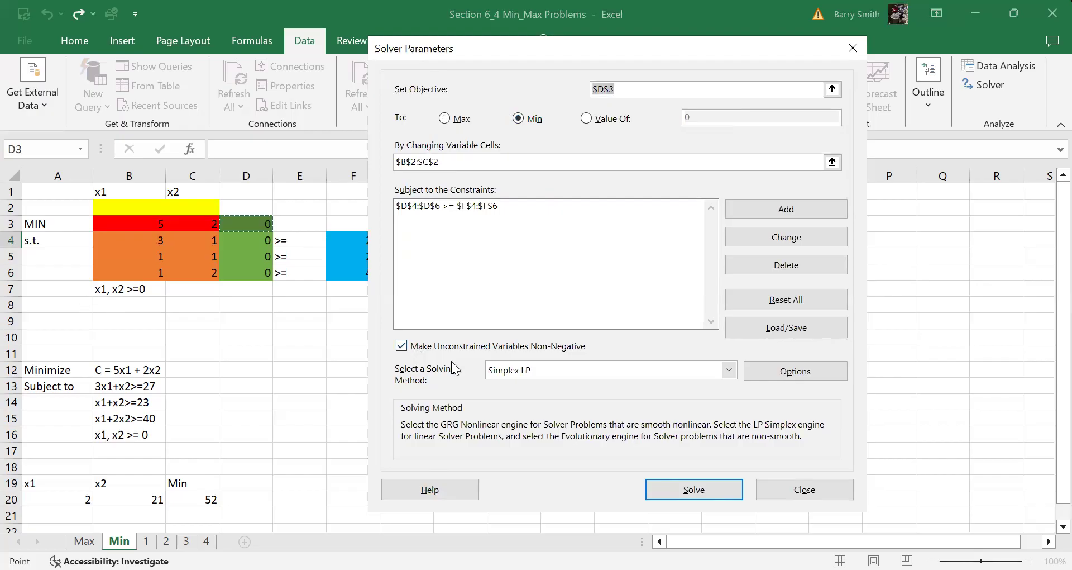
Keep Simplex LP, solve, and accept the minimum 52 at x1=2, x2=21
left_click(632, 363)
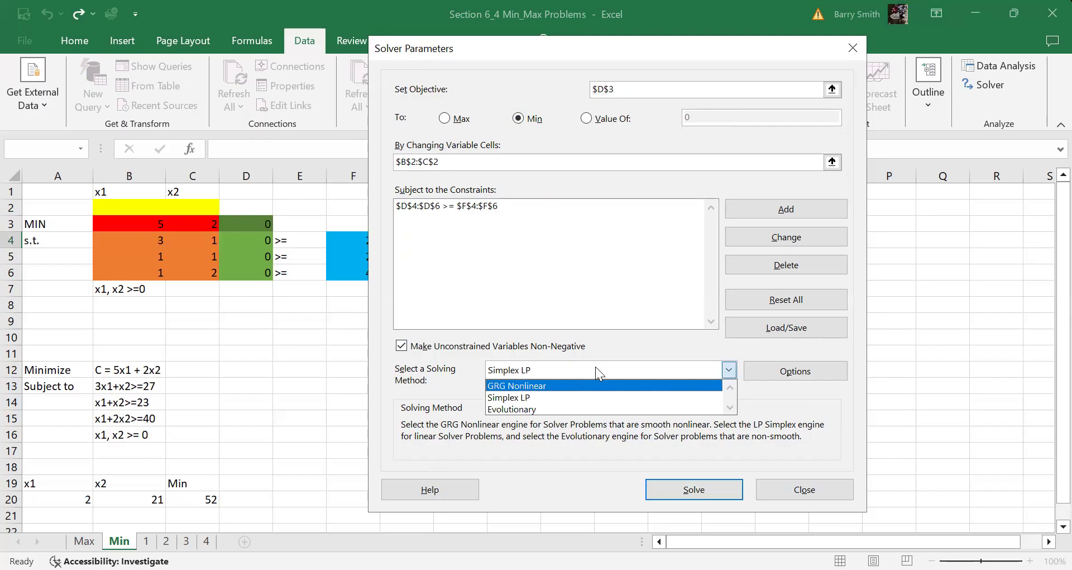
left_click(578, 397)
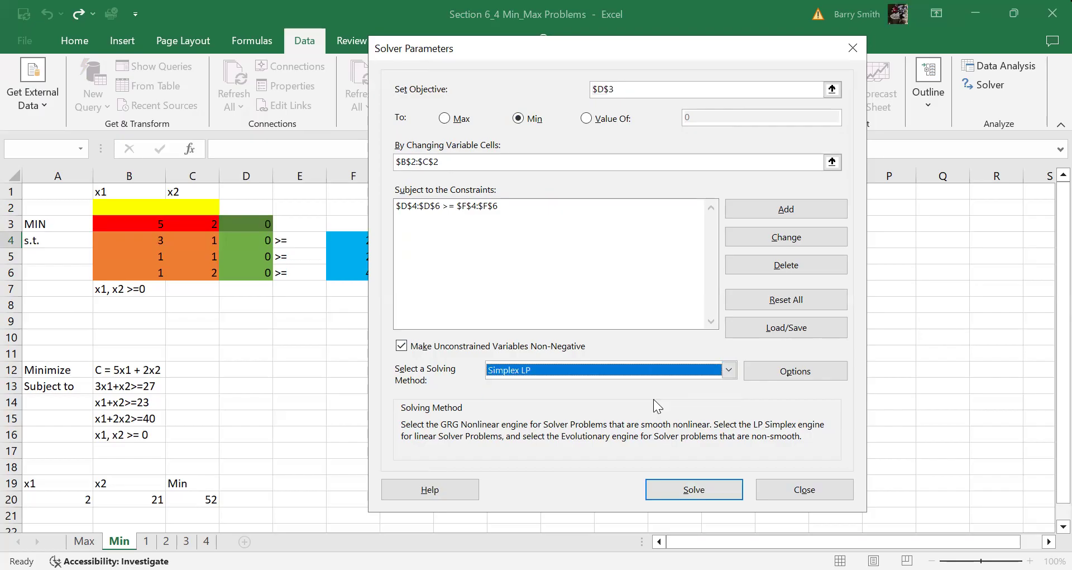
left_click(693, 491)
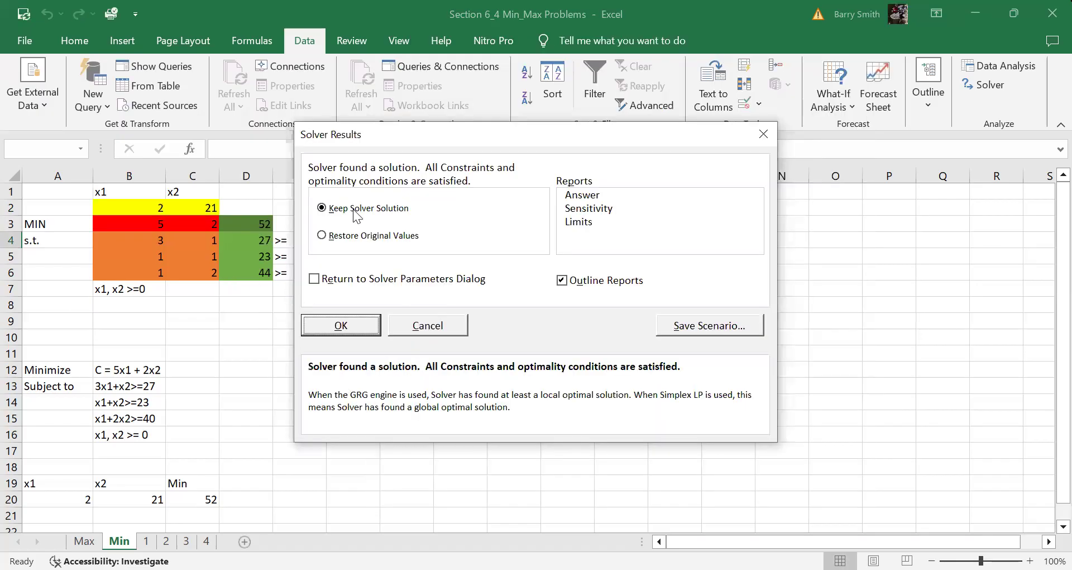
left_click(347, 325)
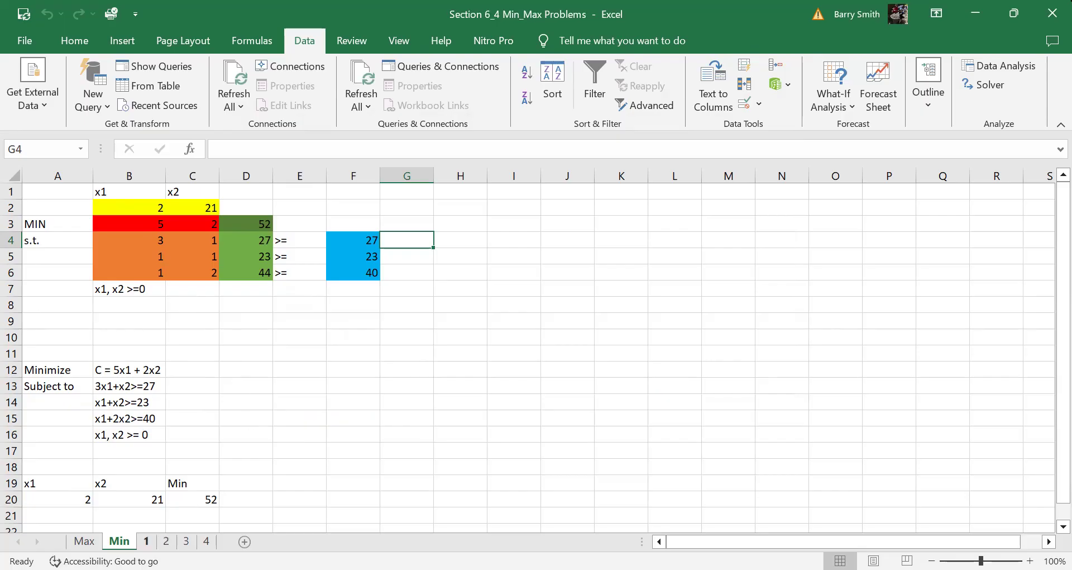
Go to sheet 1, check the Max label, D3 objective formula and E5 relation, then open Solver
left_click(147, 540)
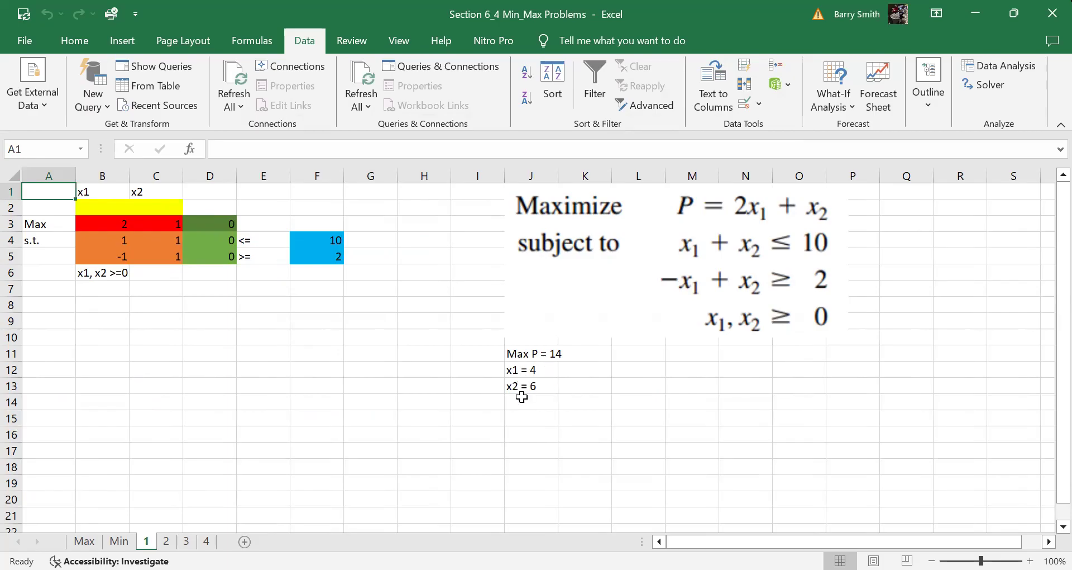
left_click(42, 224)
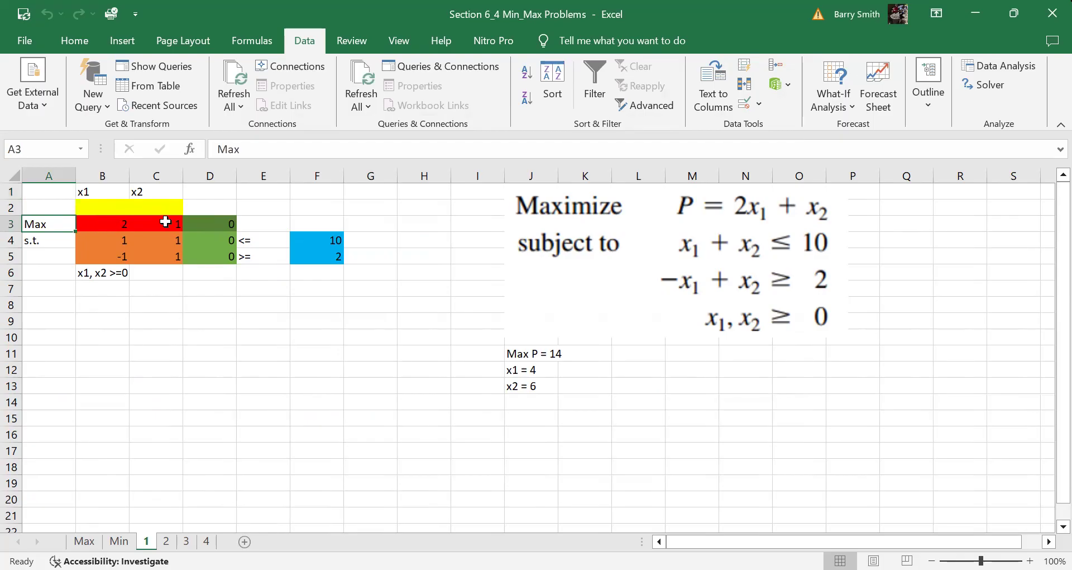
left_click(215, 224)
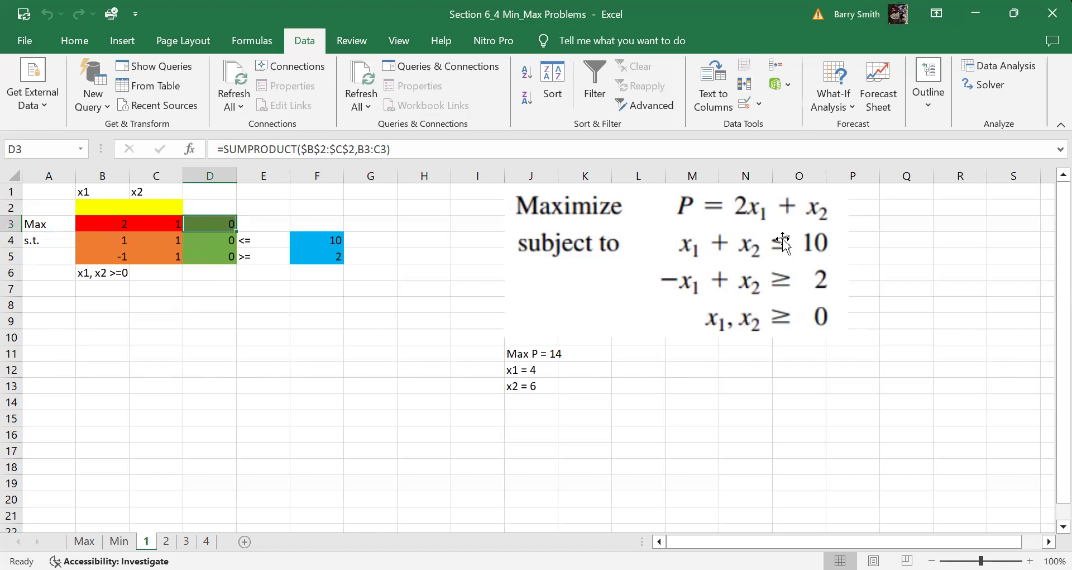
left_click(261, 258)
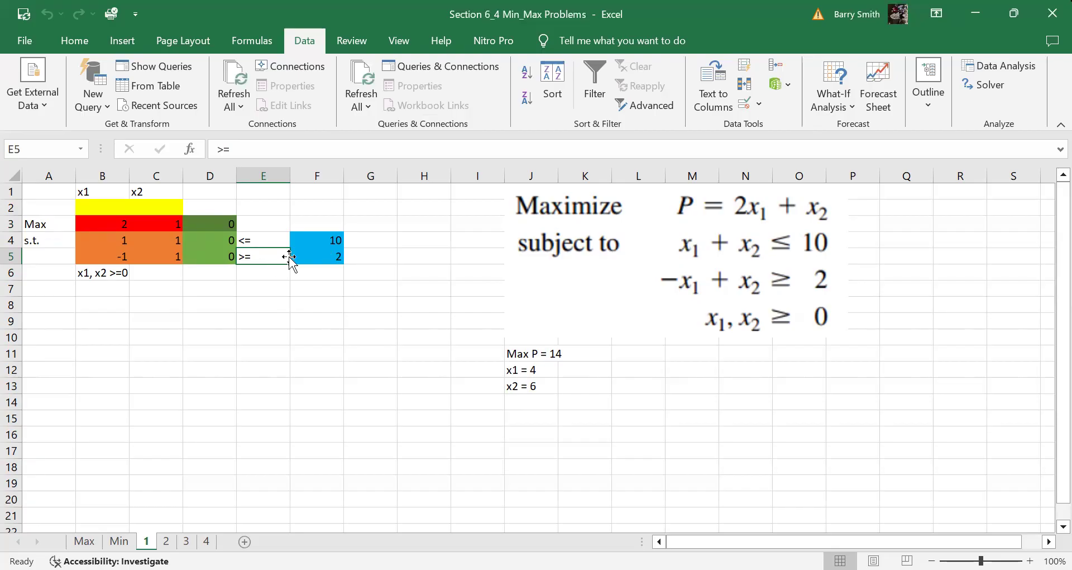
left_click(1004, 88)
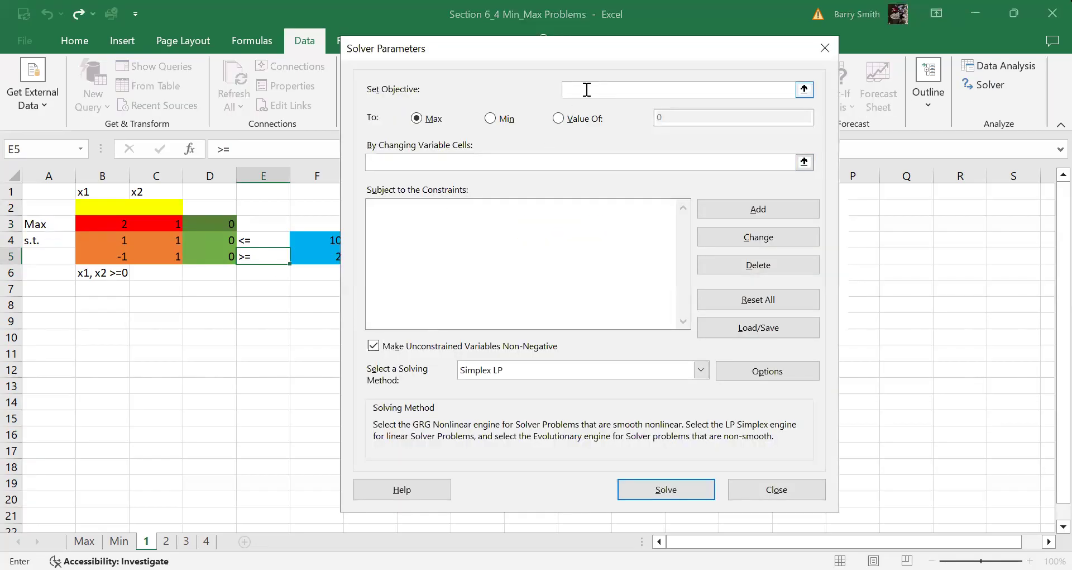
Set Solver's objective to D3 with variable cells B2:C2
left_click(224, 225)
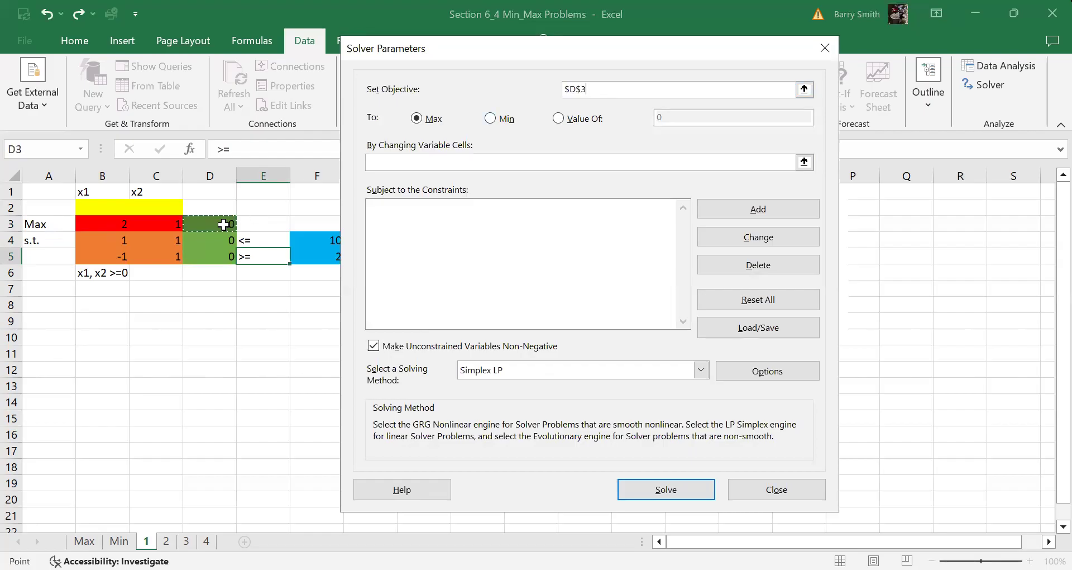
left_click(410, 156)
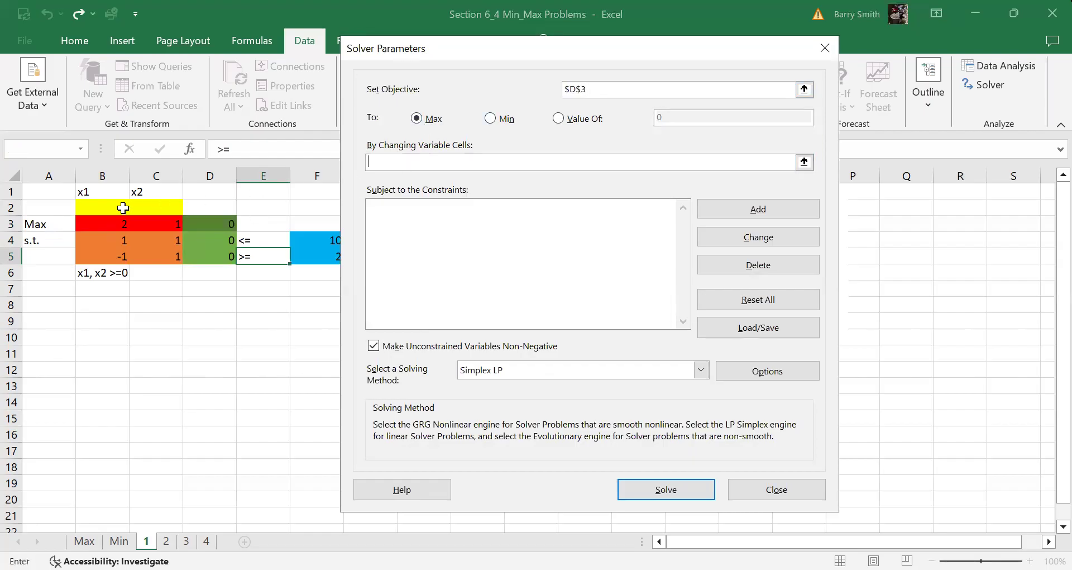
left_click_drag(108, 207, 159, 208)
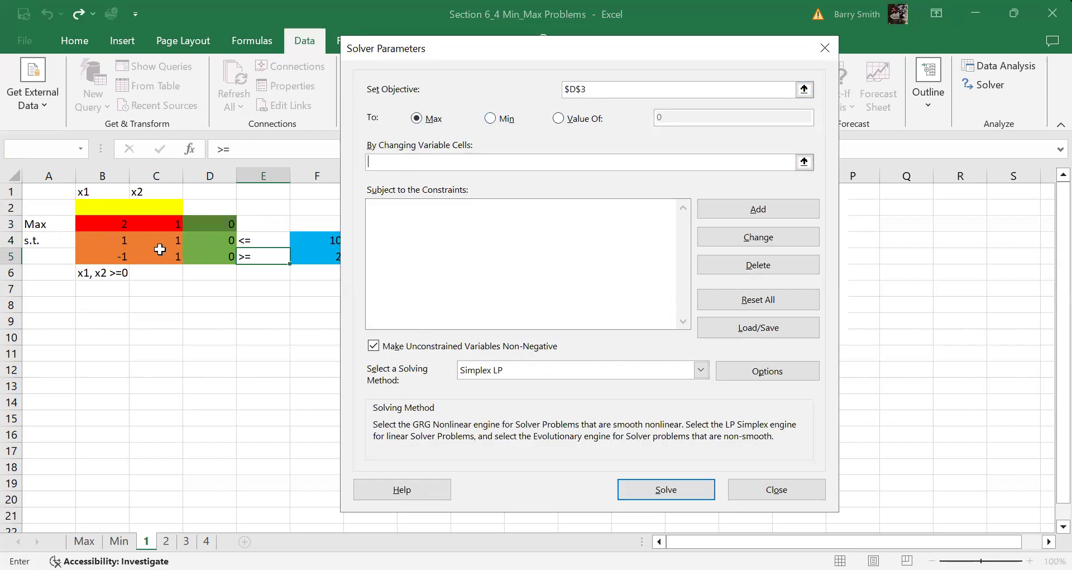
Add constraints D4 <= F4 and D5 >= F5
left_click(749, 213)
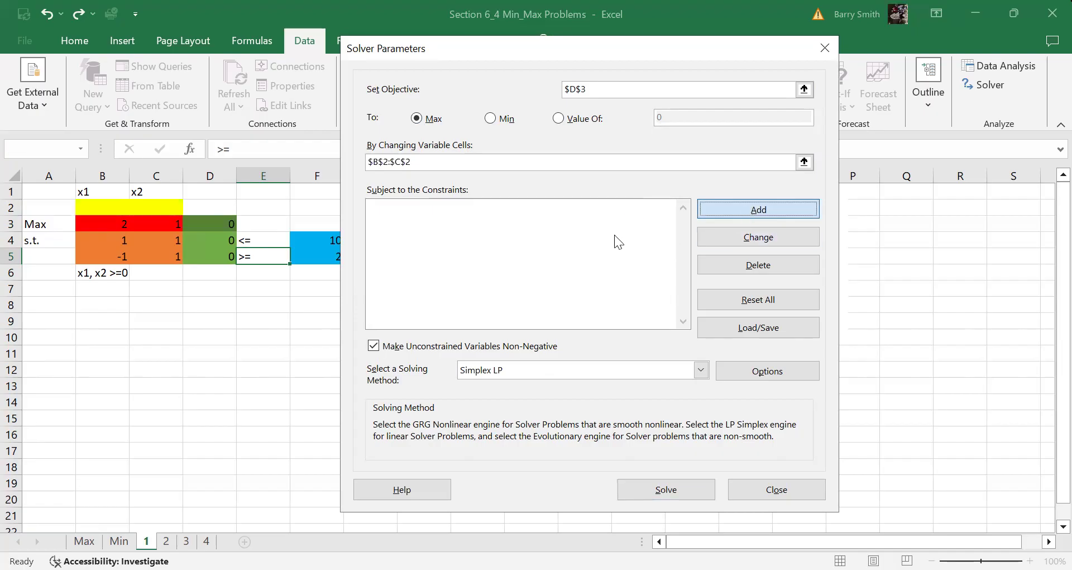
left_click(226, 243)
left_click(651, 279)
left_click(337, 242)
left_click(579, 320)
left_click(207, 258)
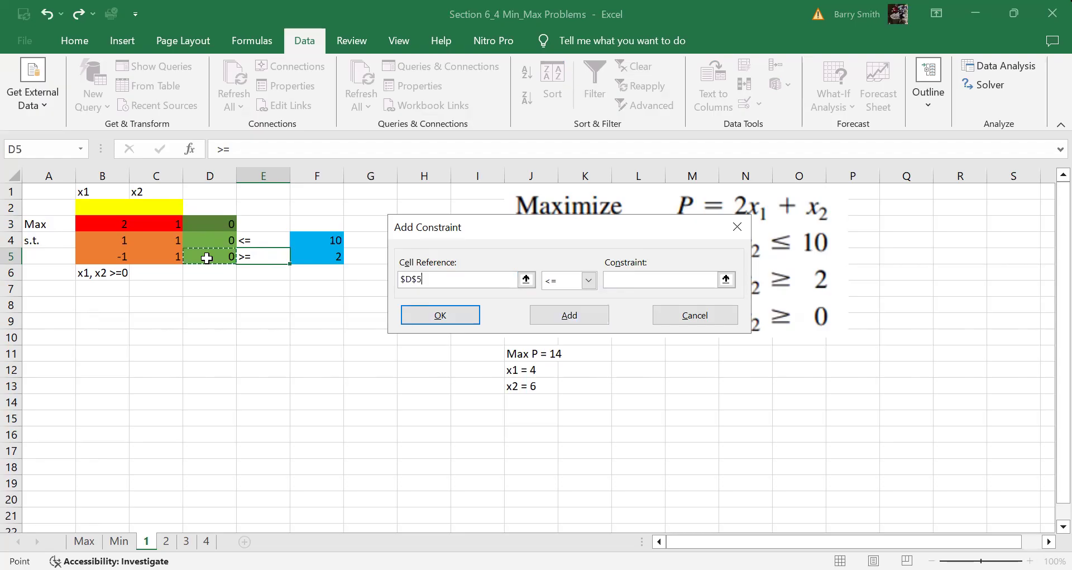
left_click(589, 279)
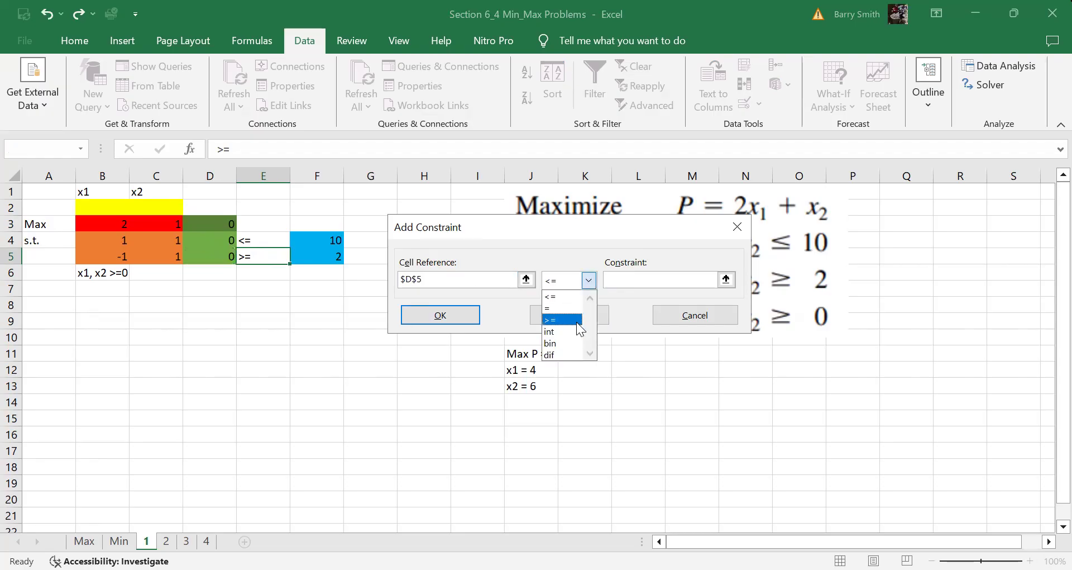
left_click(561, 319)
left_click(319, 256)
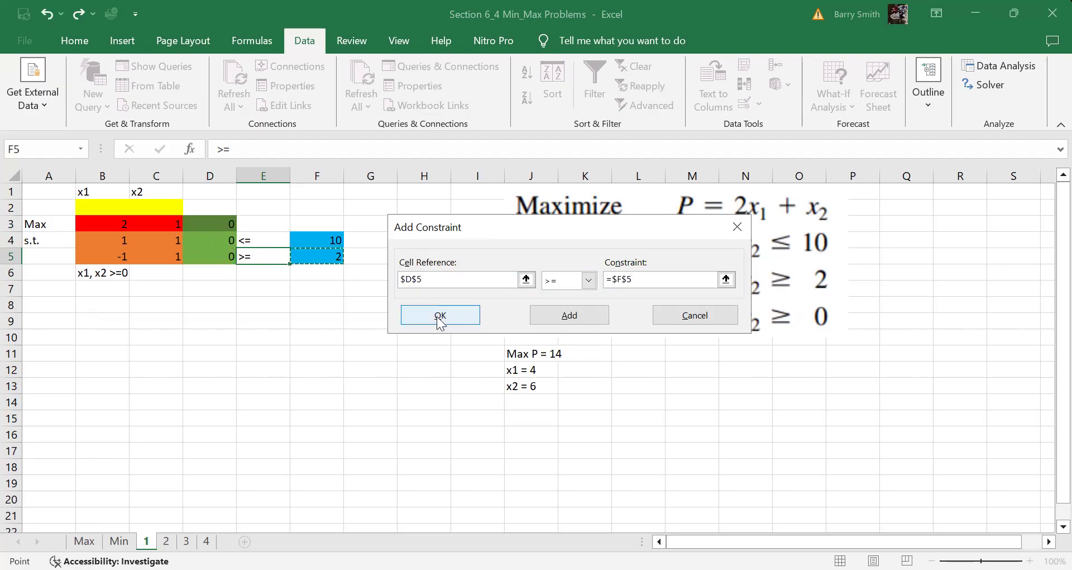
key("Return")
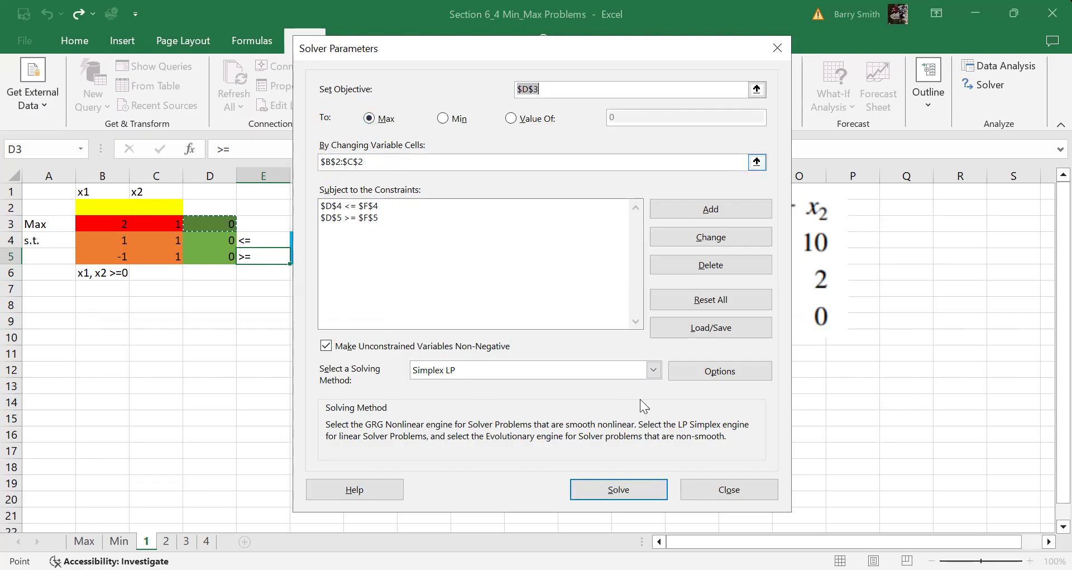
Solve, keep the solution 4, 6 with maximum 14, and switch to sheet 2
left_click(617, 489)
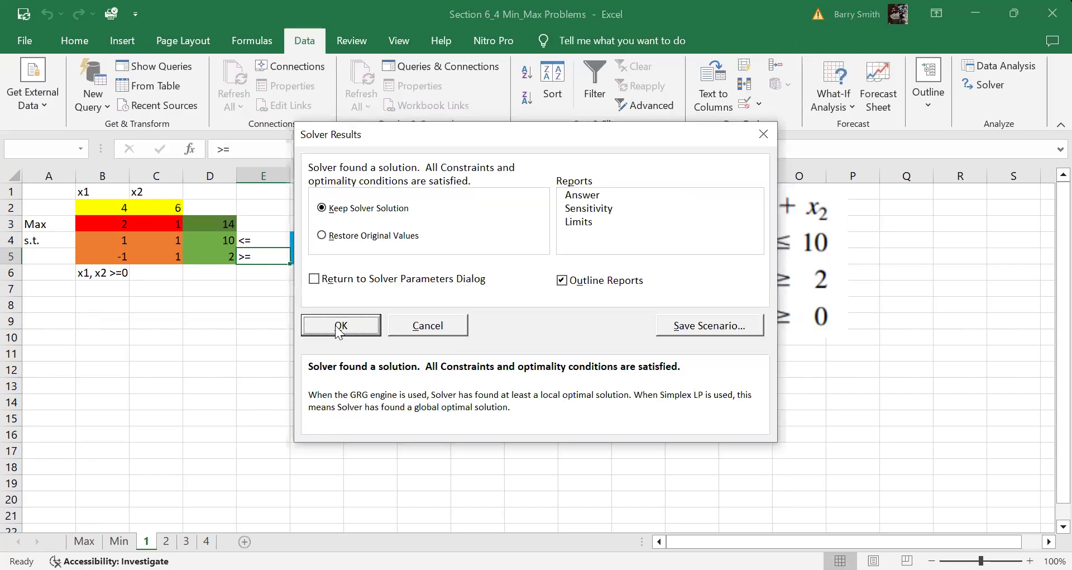
left_click(338, 324)
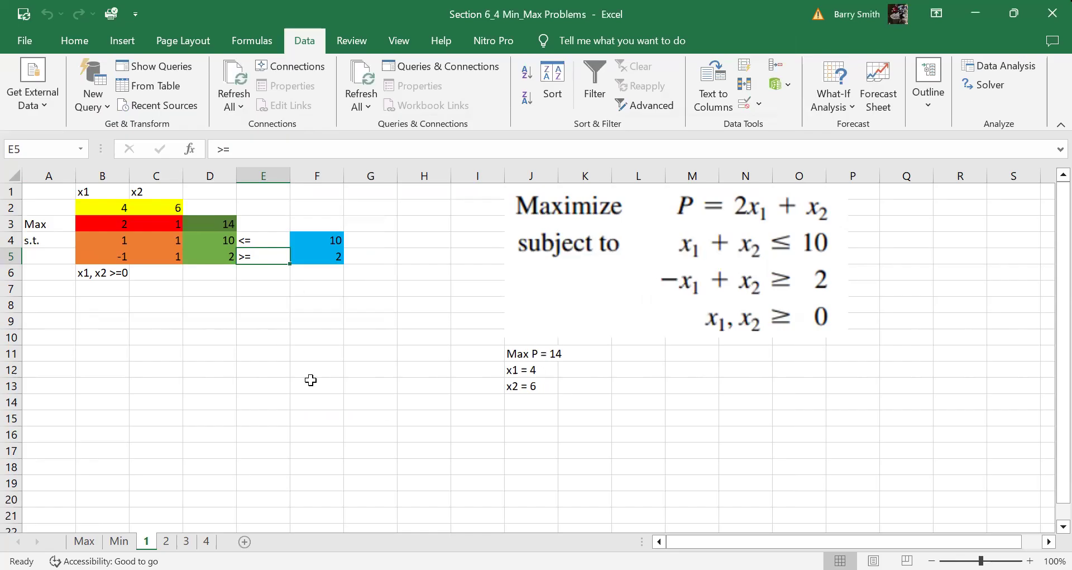
key("ctrl+Page_Down")
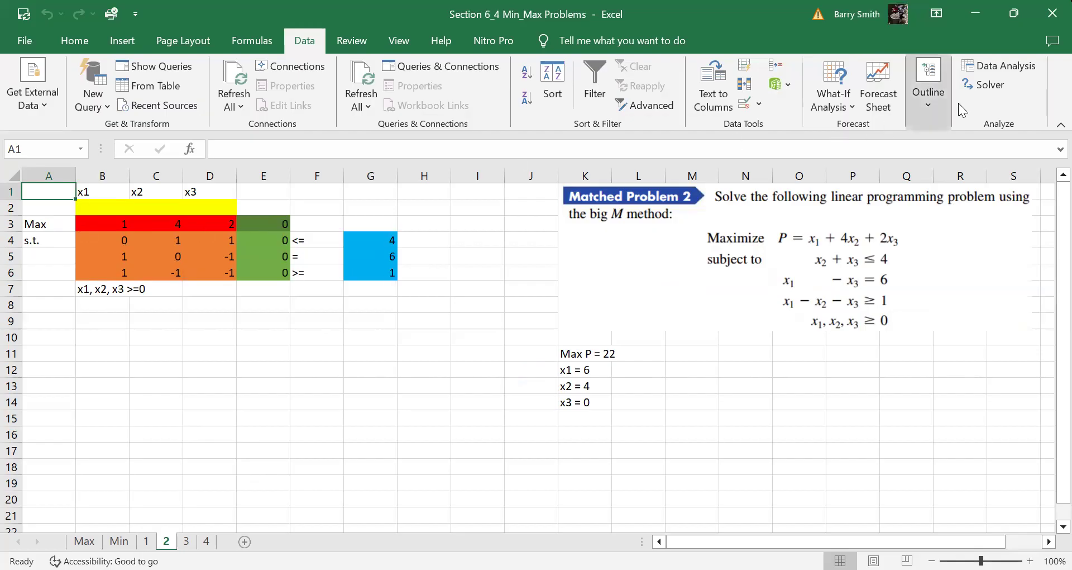
In Solver, set objective E3 to maximize with variable cells B2:D2
left_click(990, 85)
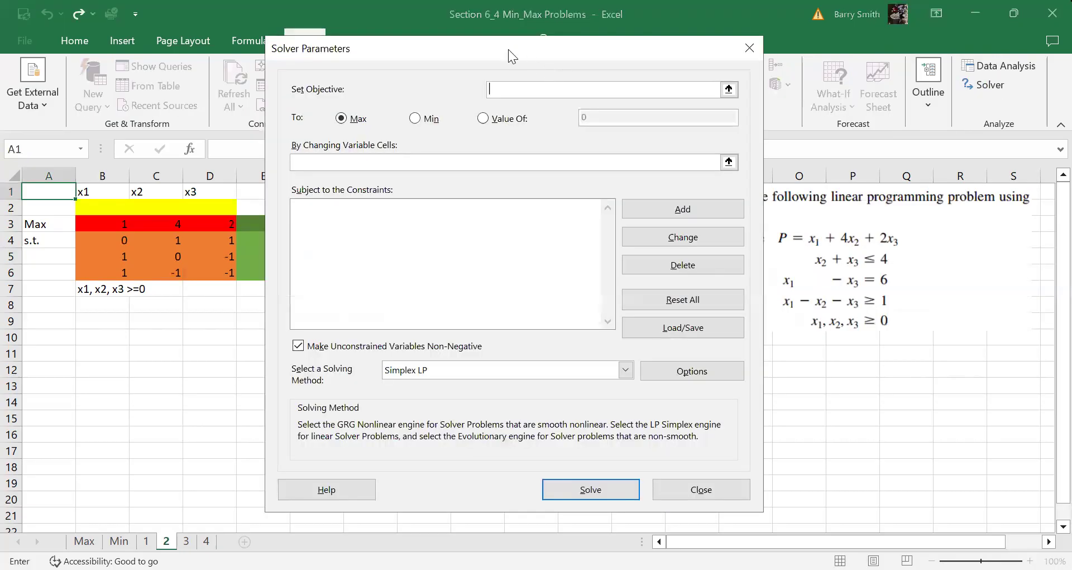
left_click_drag(698, 49, 921, 50)
left_click(273, 225)
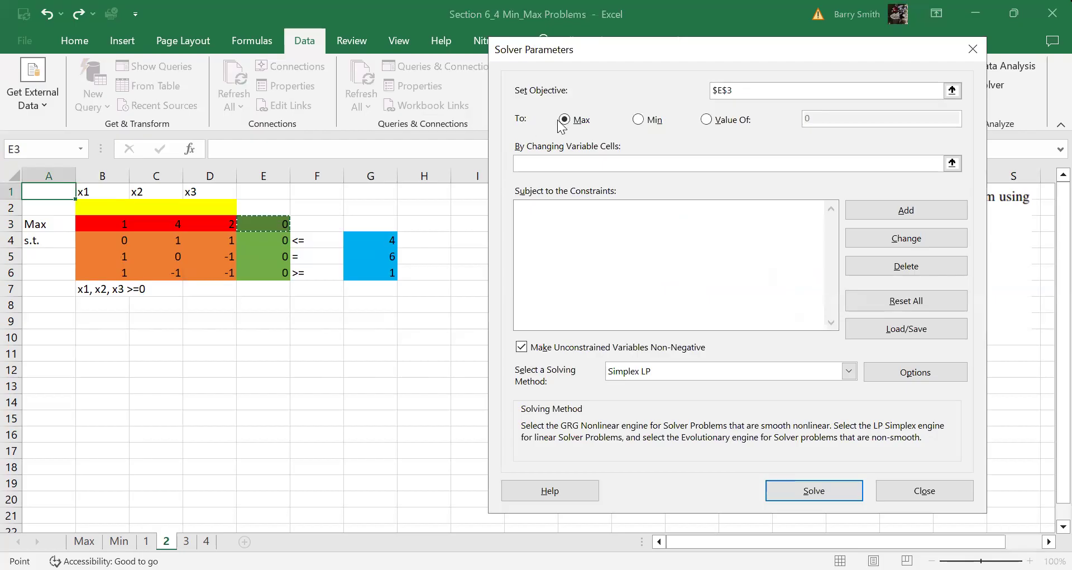
left_click(536, 163)
left_click_drag(130, 206, 210, 215)
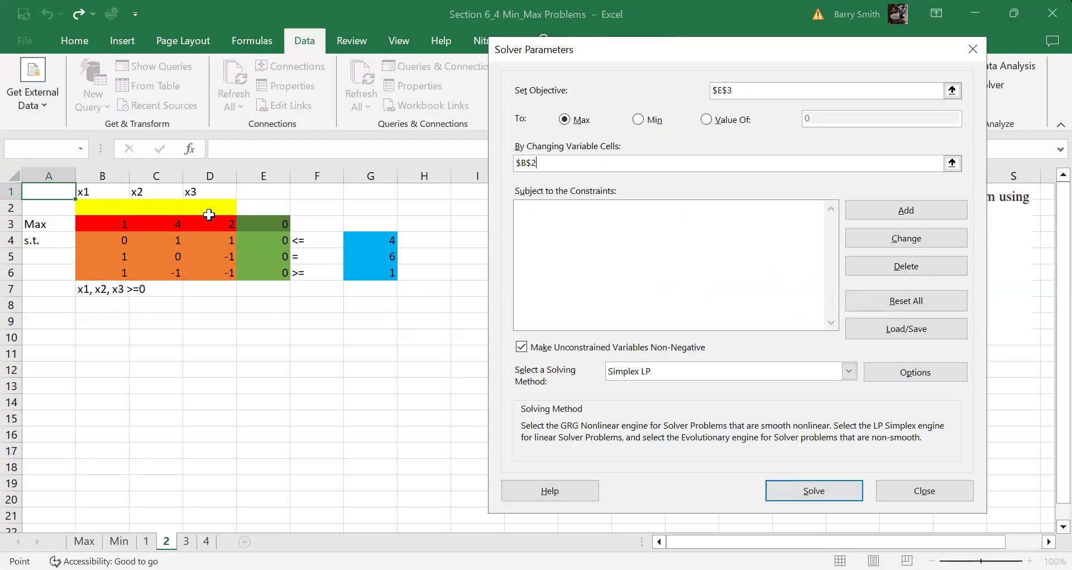
Add constraints E4 <= G4 and E5 = G5
left_click(893, 214)
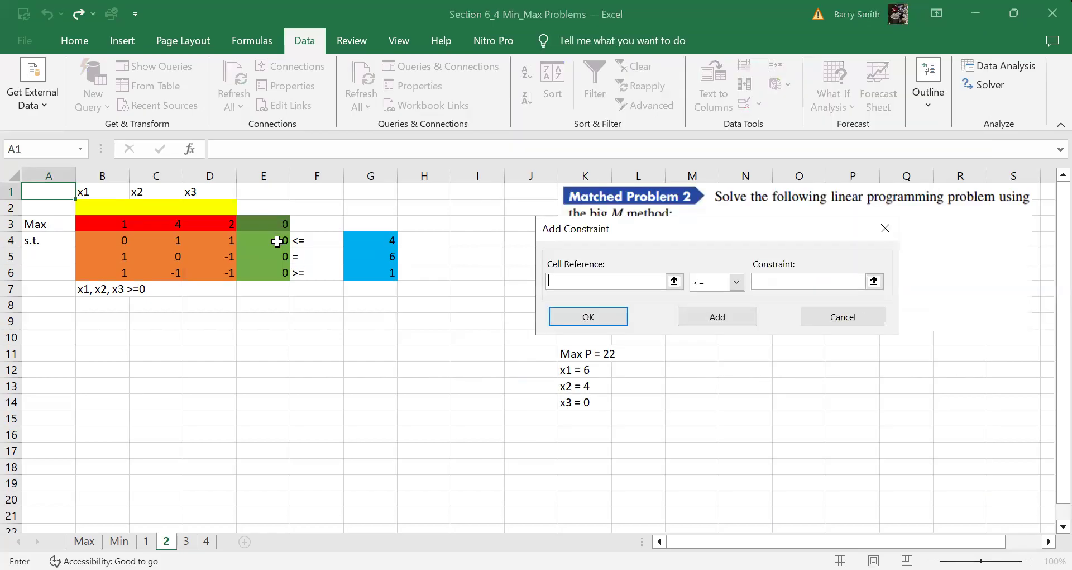
left_click(277, 241)
left_click(782, 281)
left_click(382, 240)
left_click(712, 316)
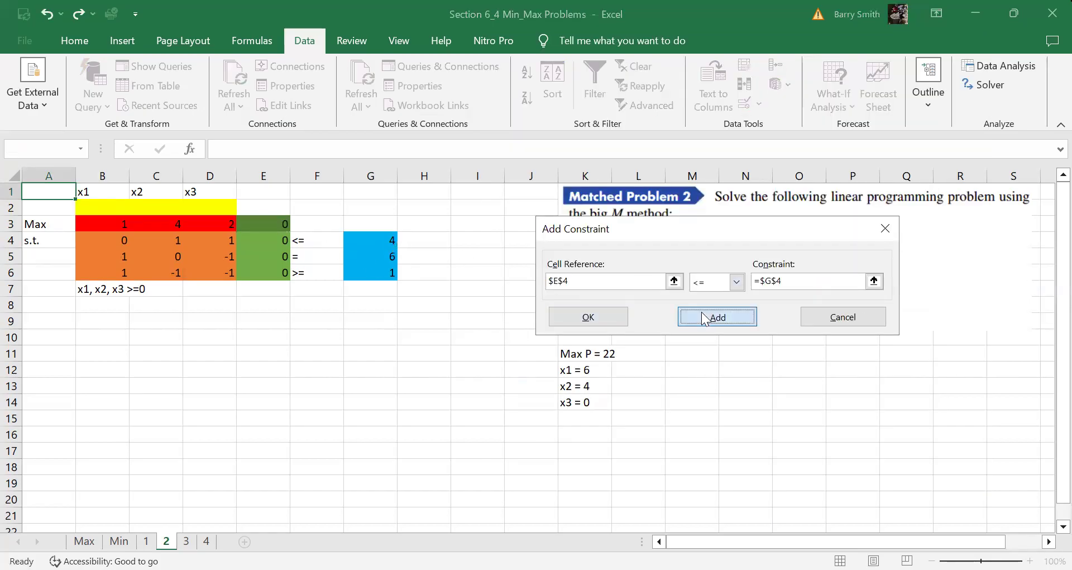
left_click(261, 256)
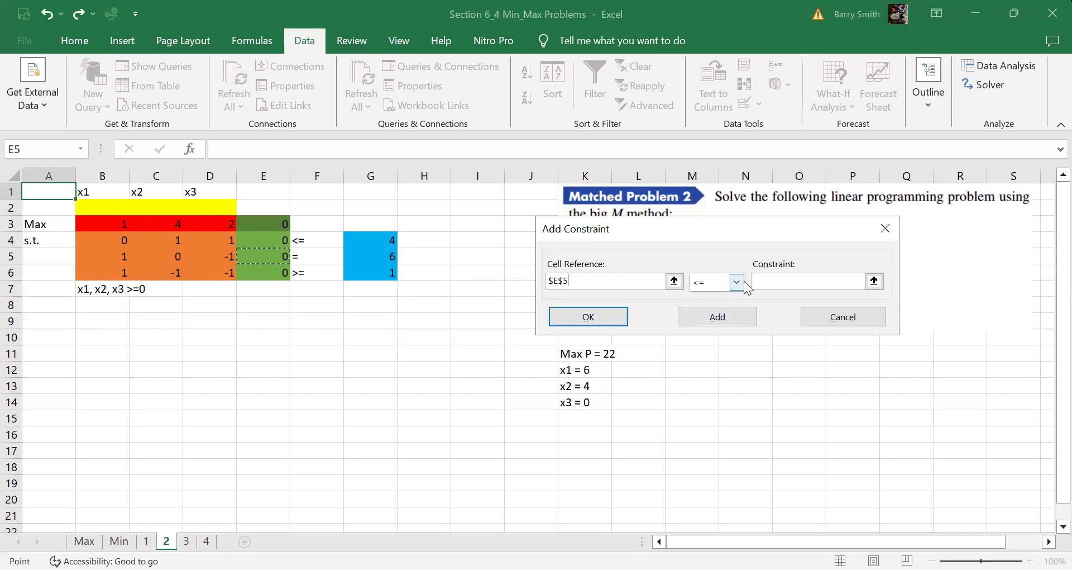
left_click(736, 281)
left_click(705, 305)
left_click(387, 258)
left_click(717, 317)
Add E6 >= G6, solve, and keep the optimum 6, 4, 0 with P = 22
left_click(260, 273)
left_click(737, 282)
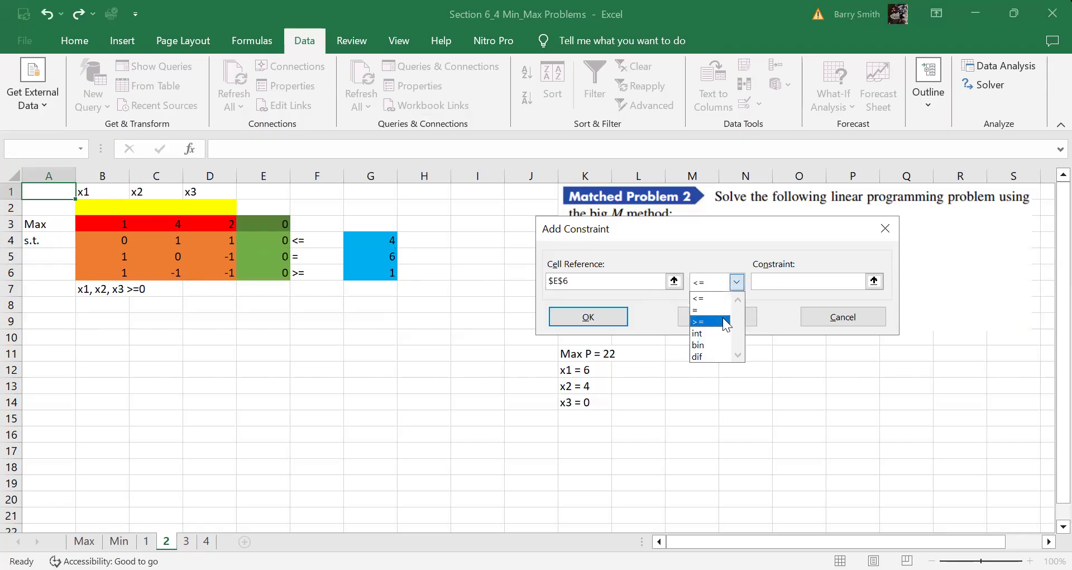
left_click(726, 321)
left_click(380, 274)
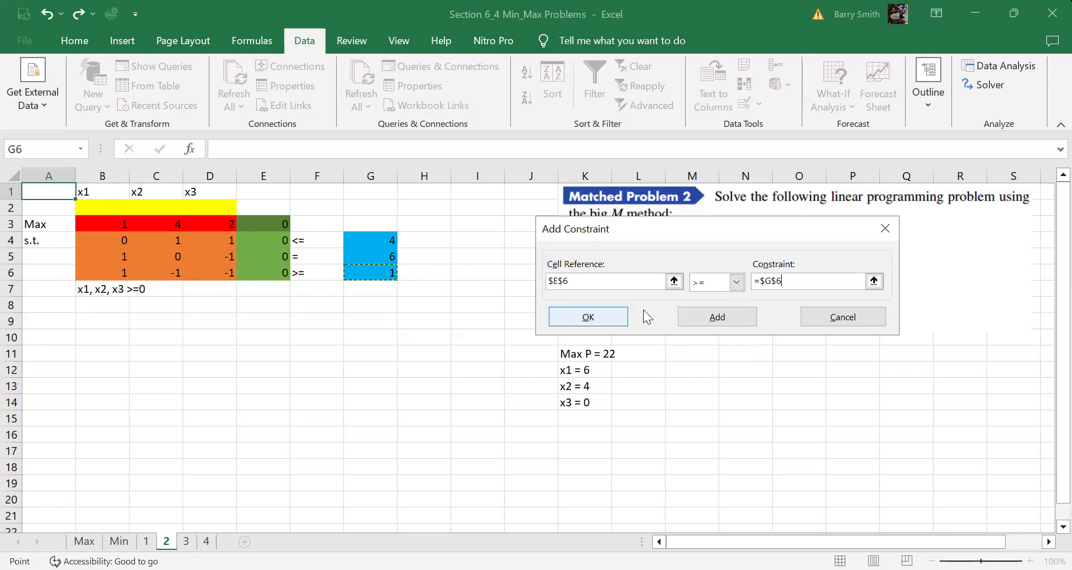
left_click(574, 317)
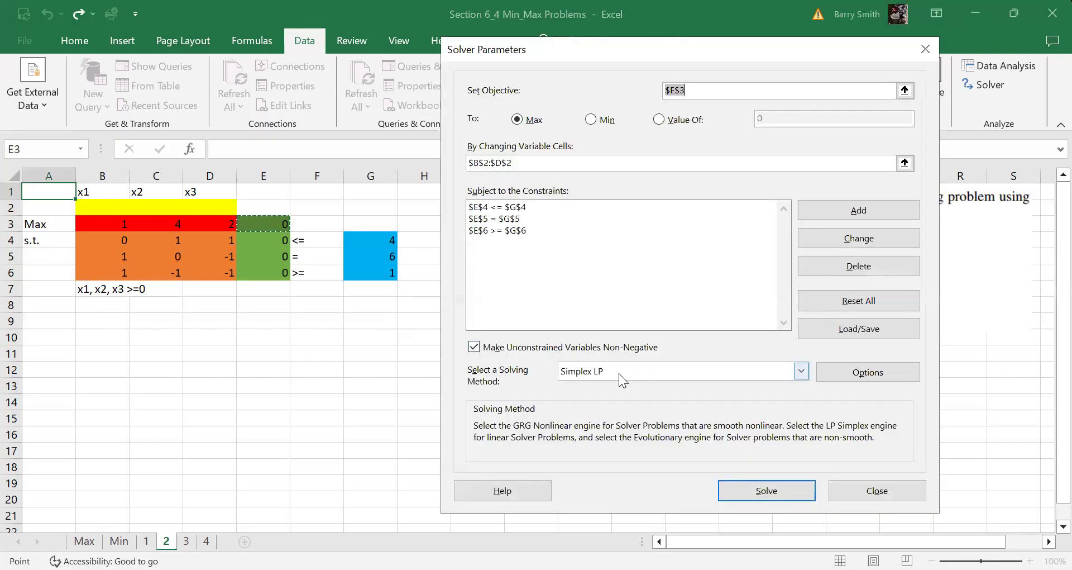
left_click(775, 491)
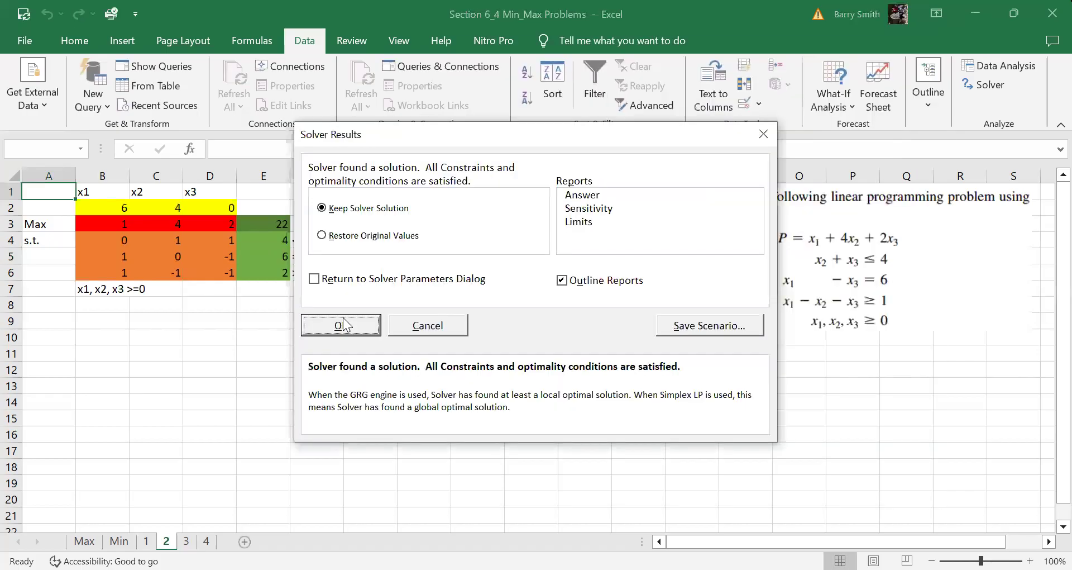
left_click(346, 390)
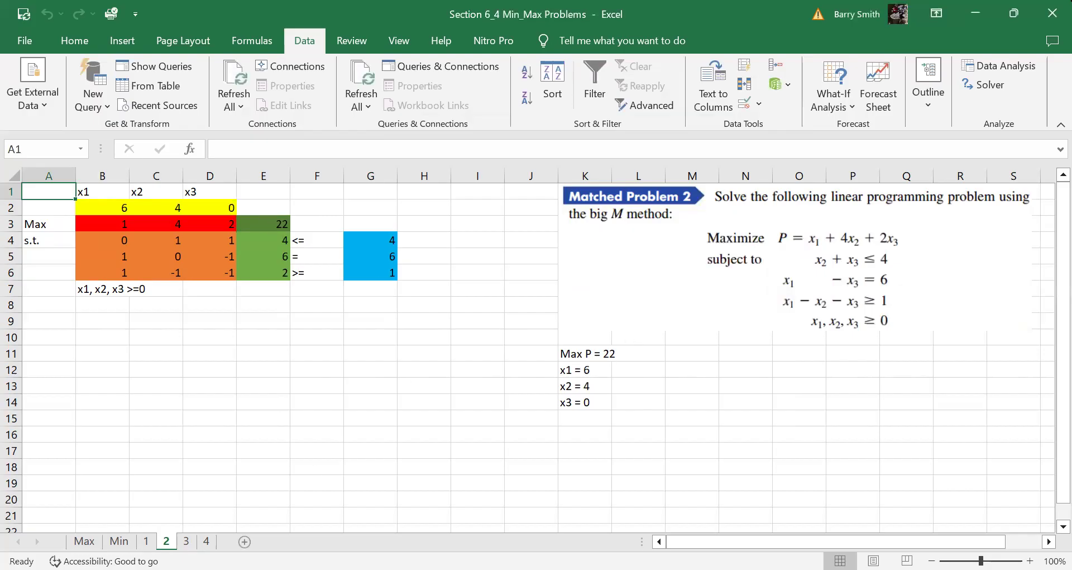
On sheet 3, set Solver to minimize D3 and enter B2 as a variable cell
key("ctrl+Page_Down")
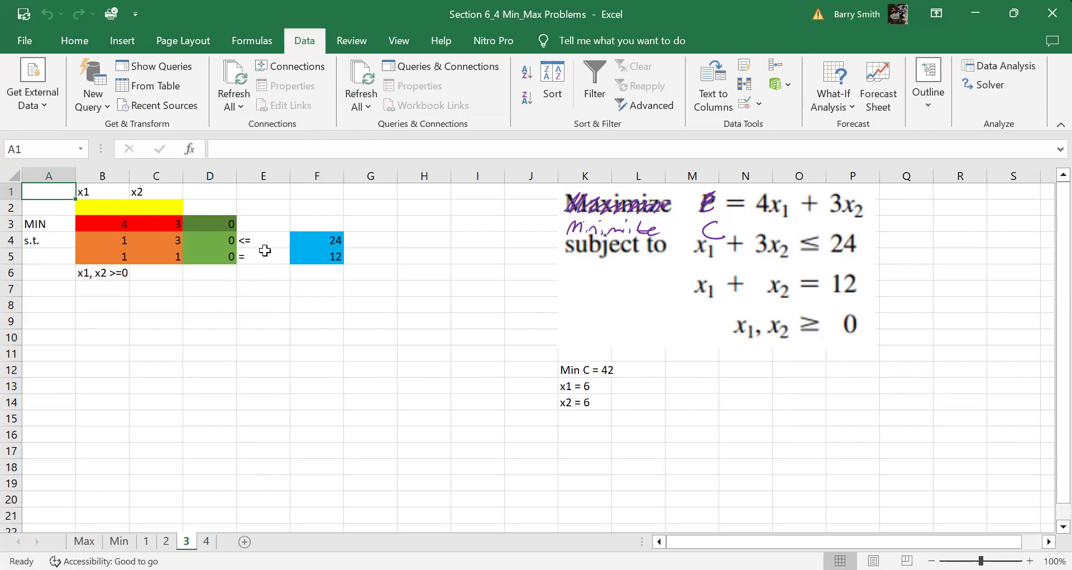
left_click(987, 86)
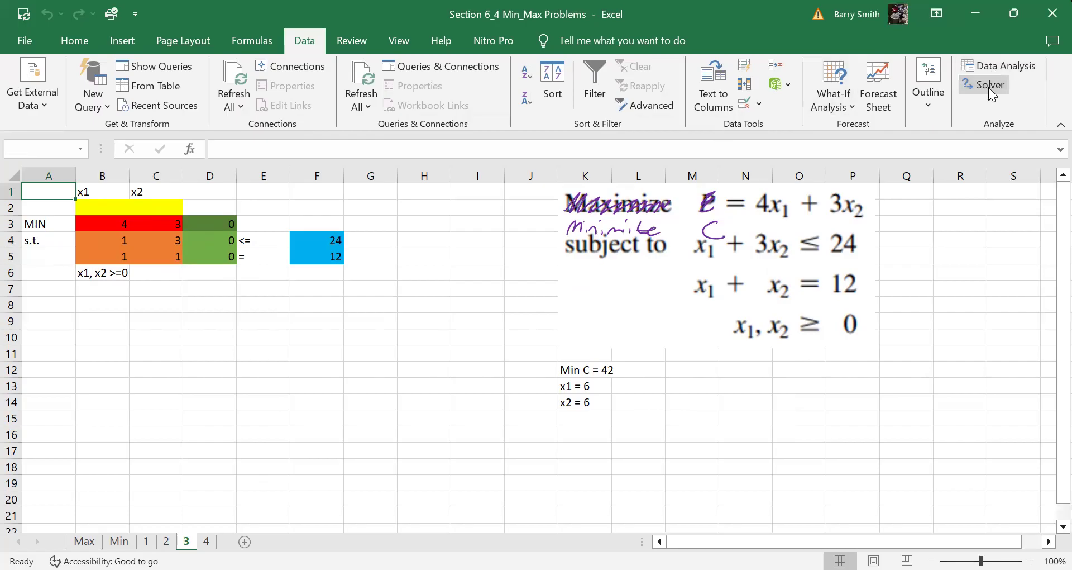
left_click(220, 224)
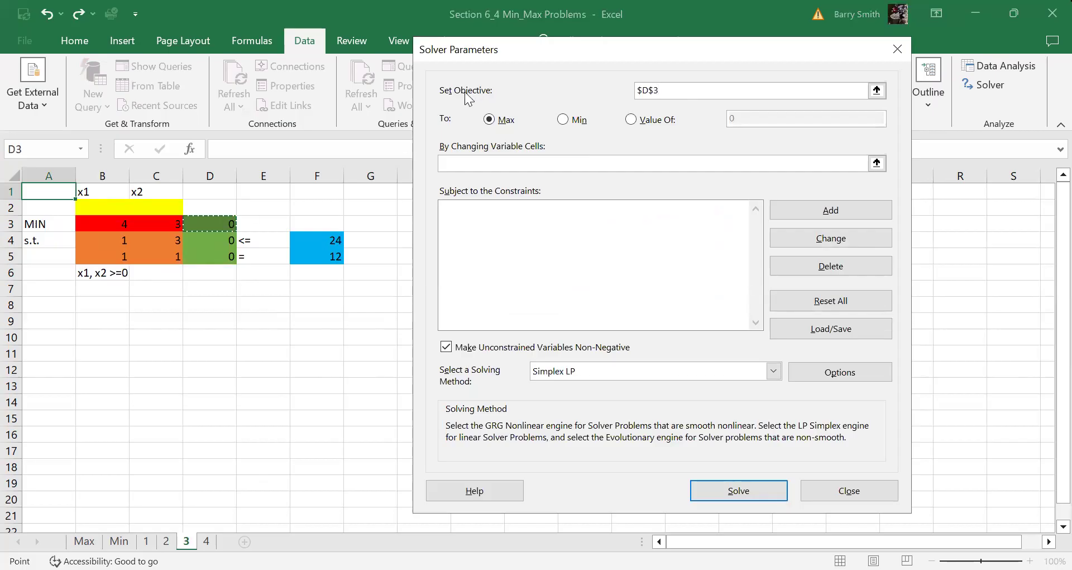
left_click(564, 120)
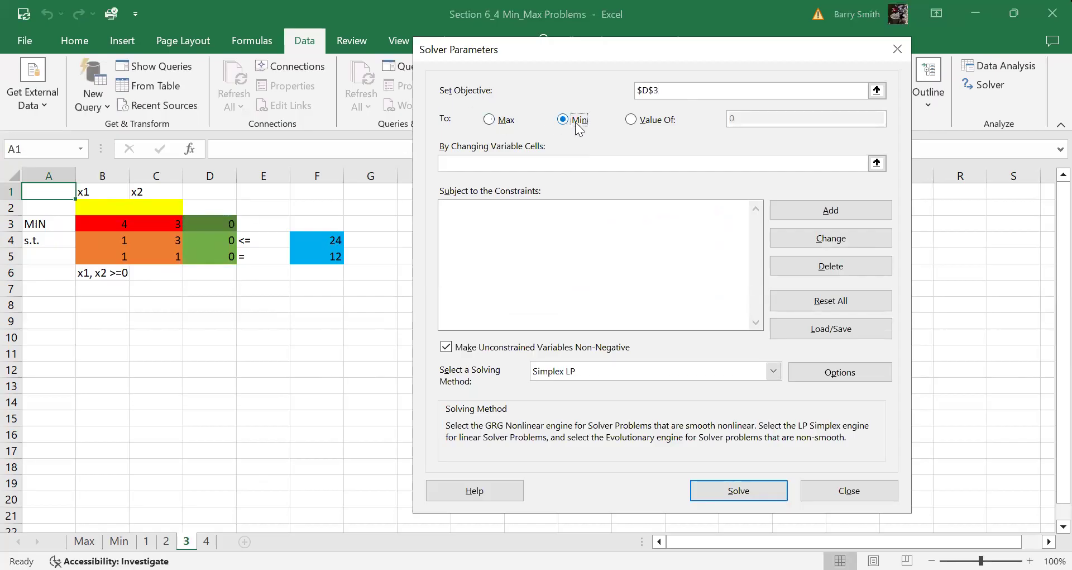
left_click(521, 162)
left_click(103, 208)
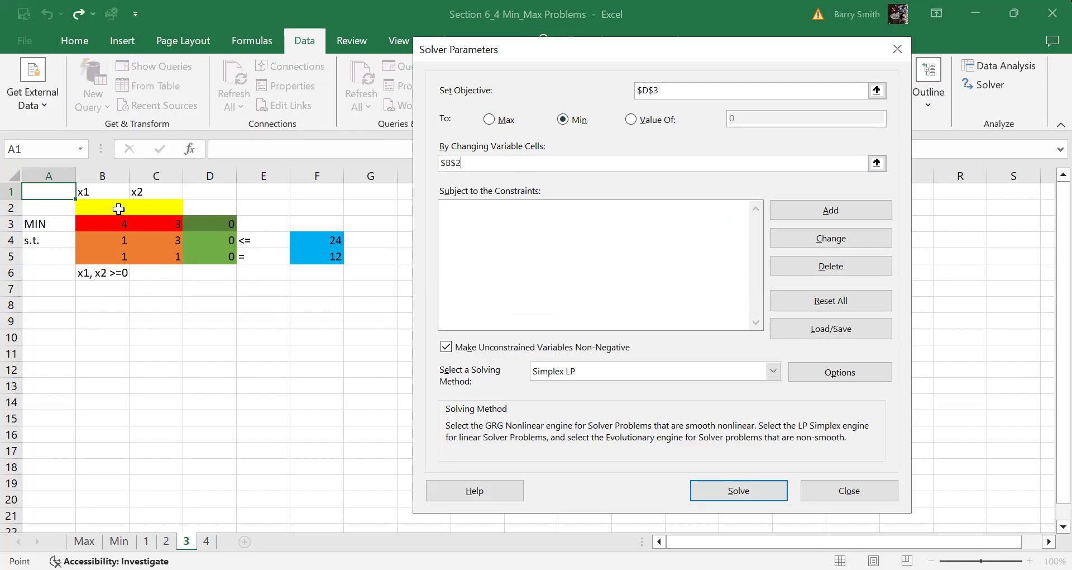
Add the constraint D4 <= F4, correcting mis-picked cell references
left_click(803, 205)
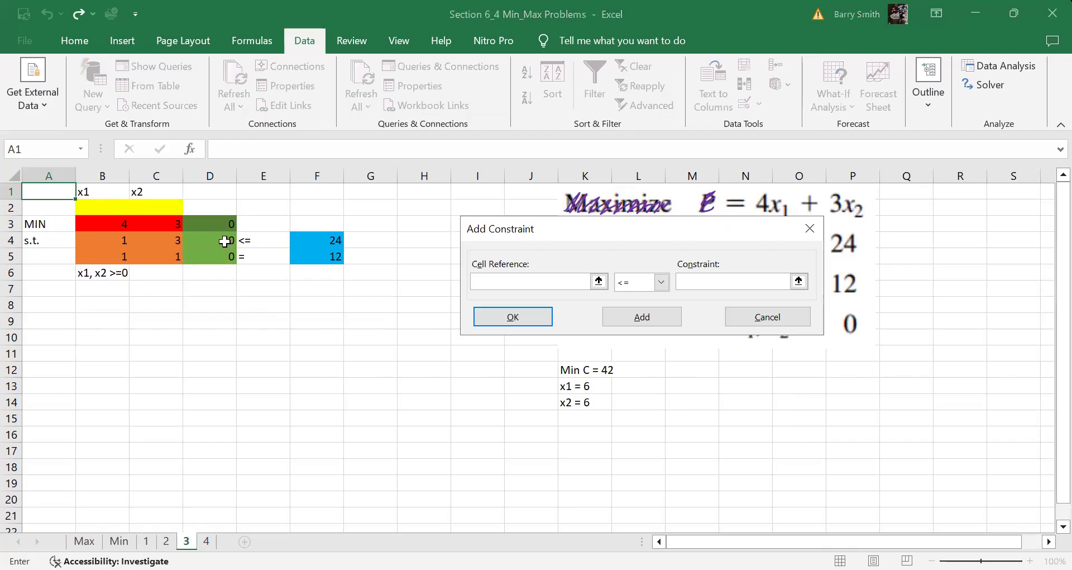
left_click(224, 240)
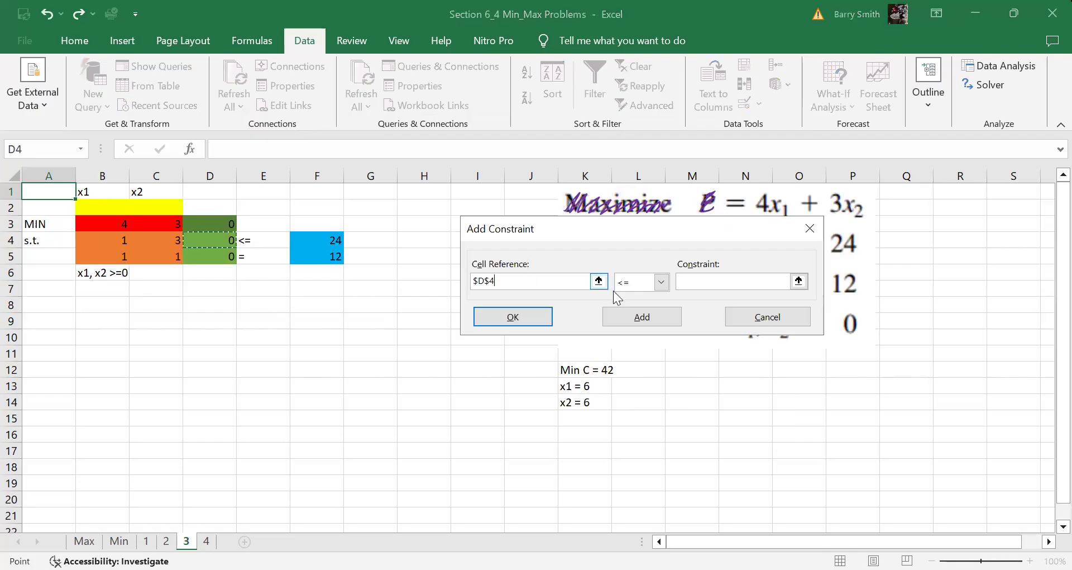
left_click(326, 244)
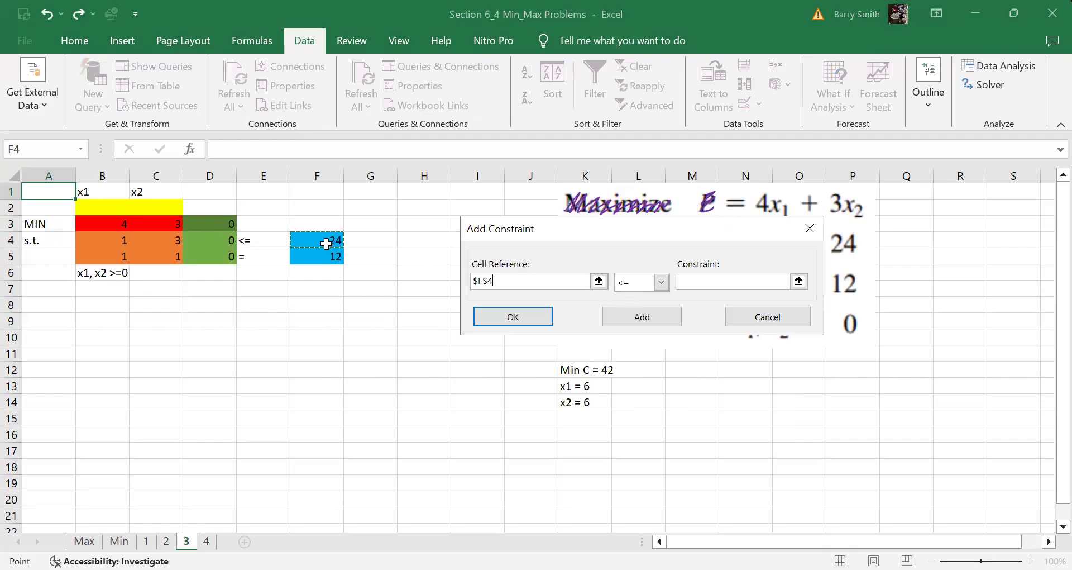
key("BackSpace")
key("BackSpace")
key("BackSpace")
key("BackSpace")
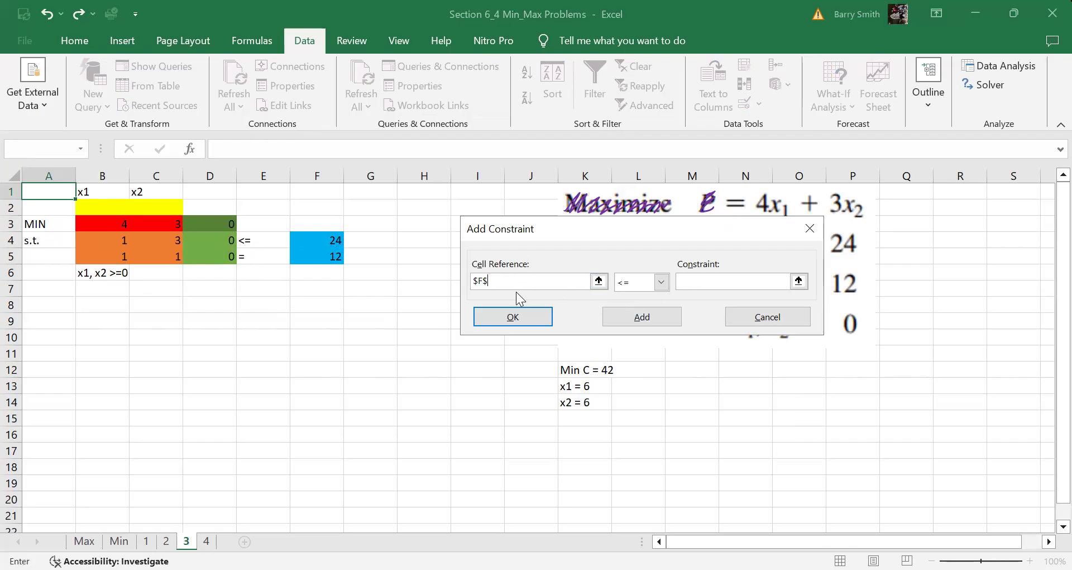
left_click(221, 240)
left_click(720, 283)
left_click(321, 249)
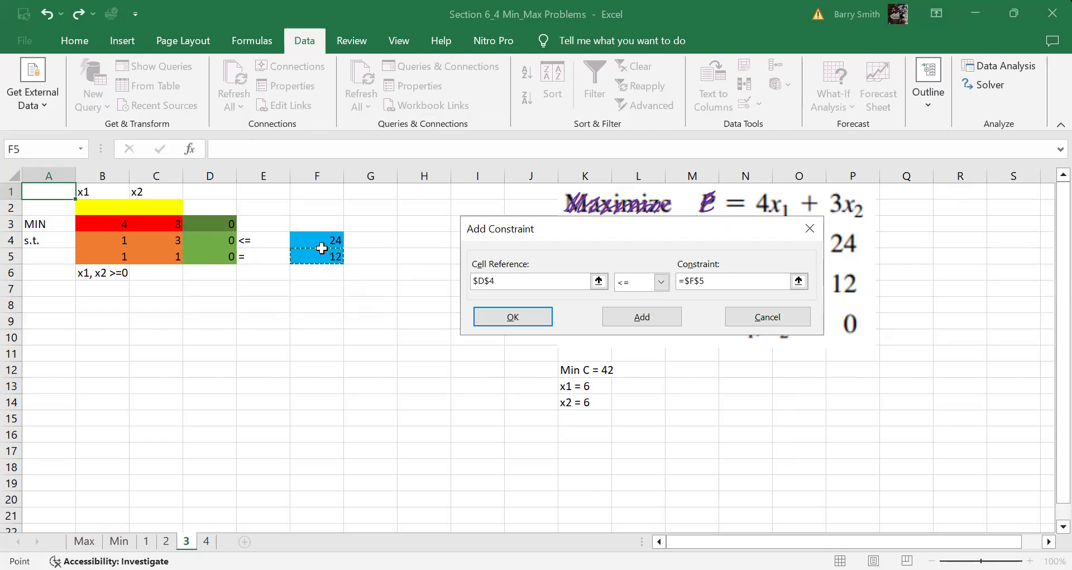
left_click(323, 240)
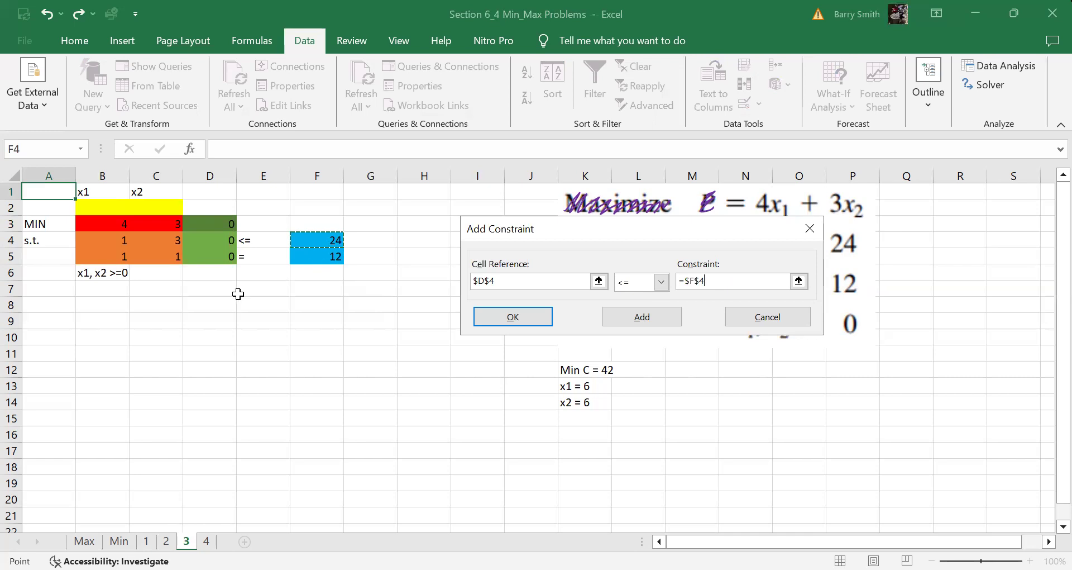
left_click(643, 319)
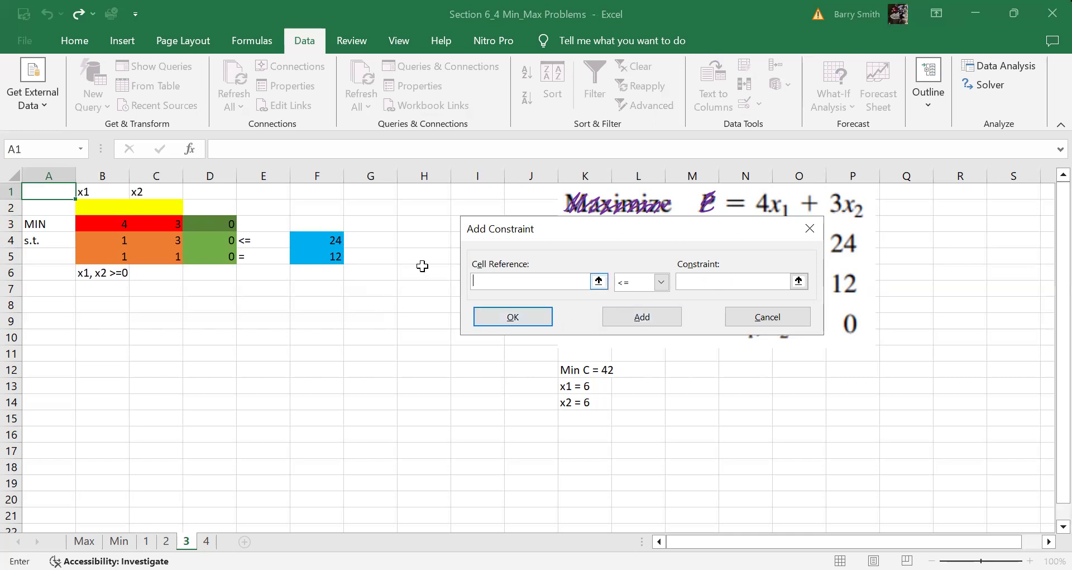
Add the equality constraint D5 = F5
left_click(204, 256)
left_click(640, 285)
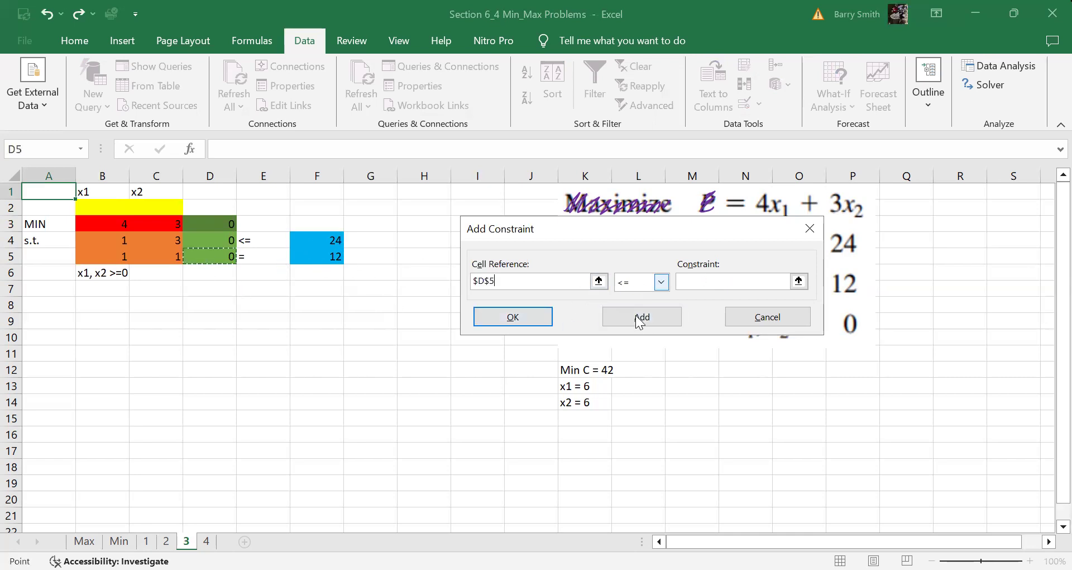
left_click(638, 311)
left_click(324, 258)
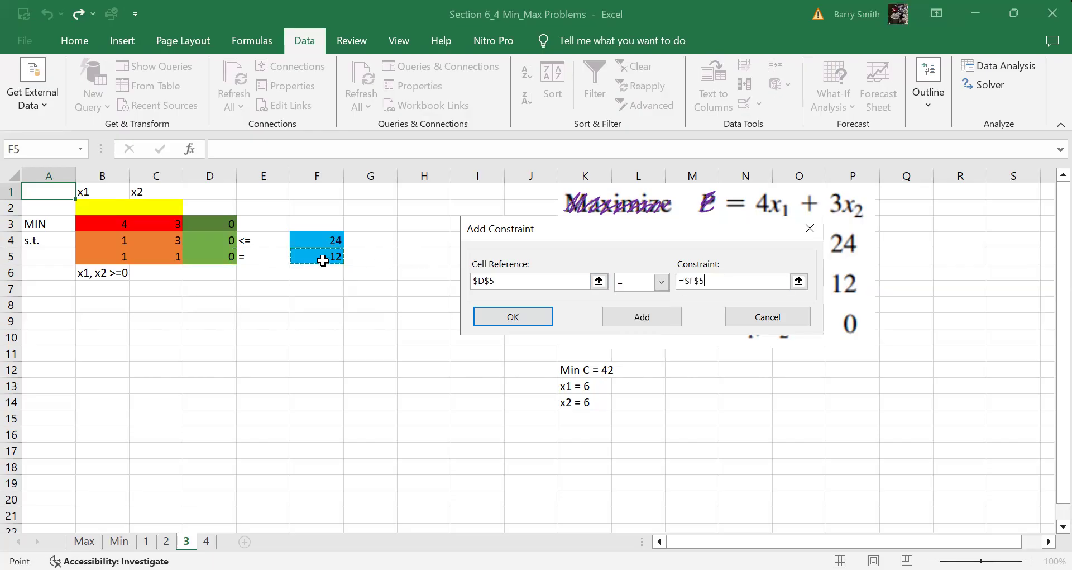
left_click(499, 318)
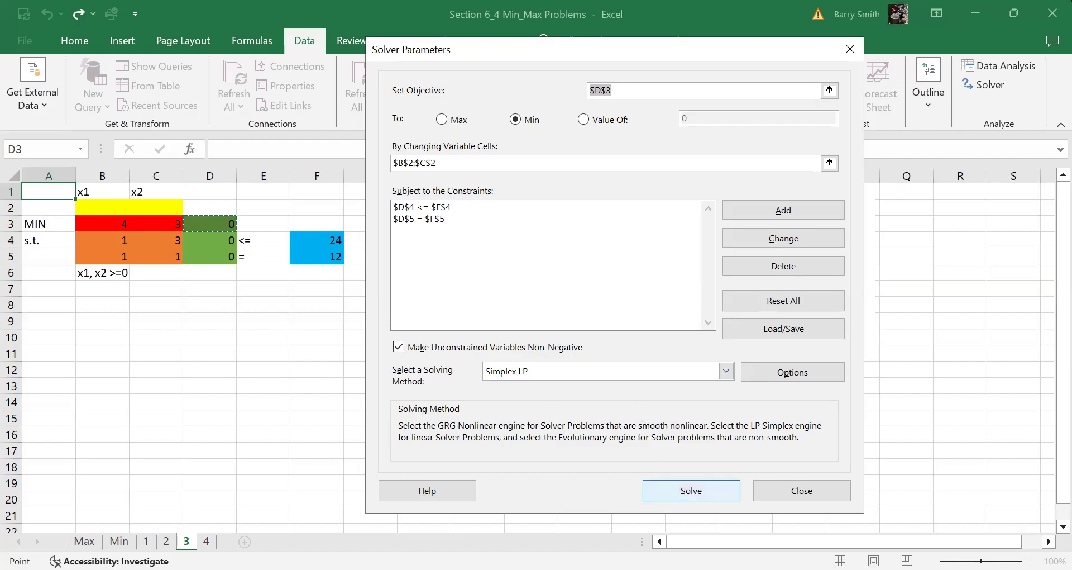
Solve sheet 3, keep the minimum 42 at x1 = x2 = 6, and go to sheet 4
left_click(695, 494)
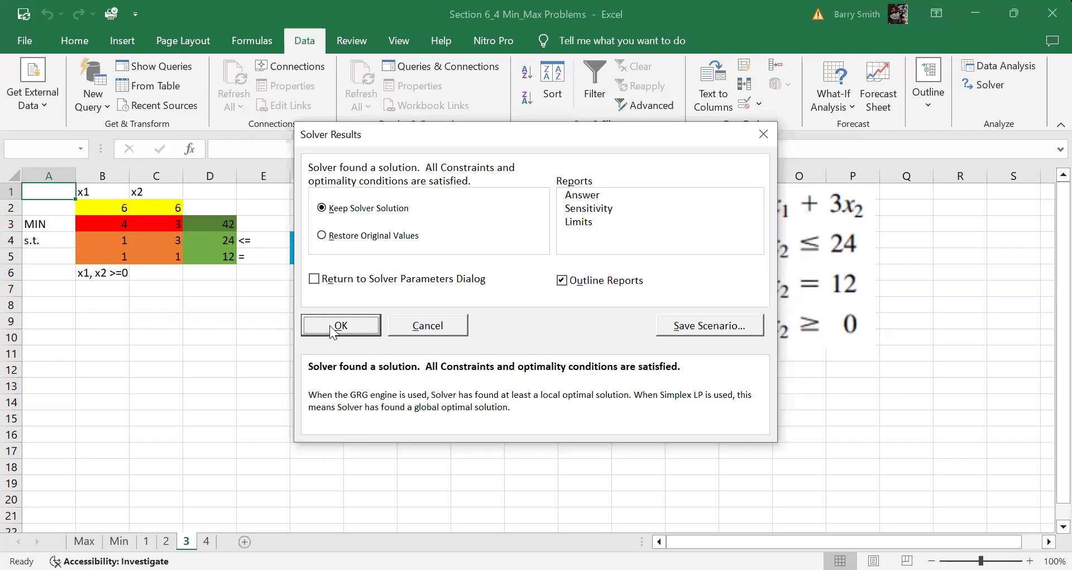
left_click(331, 326)
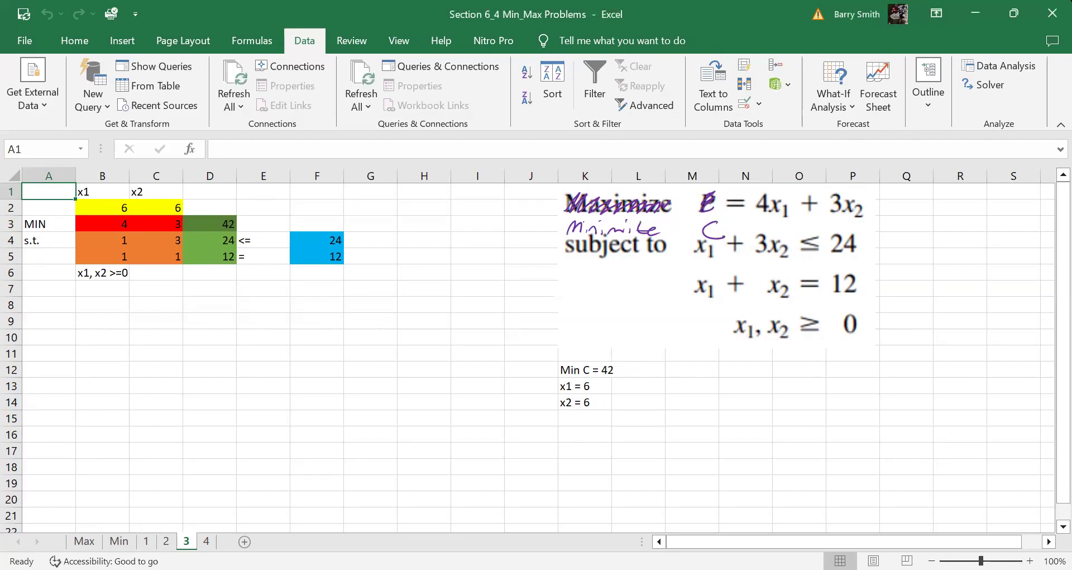
key("ctrl+Page_Down")
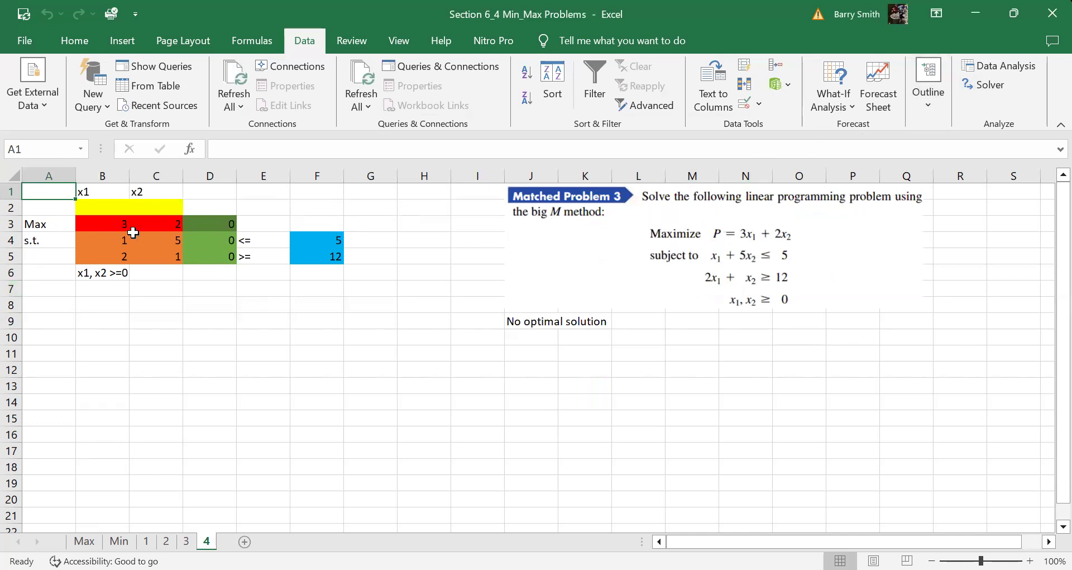
Set Solver's objective to maximize D3, with B2:C2 as the variable cells
left_click(986, 85)
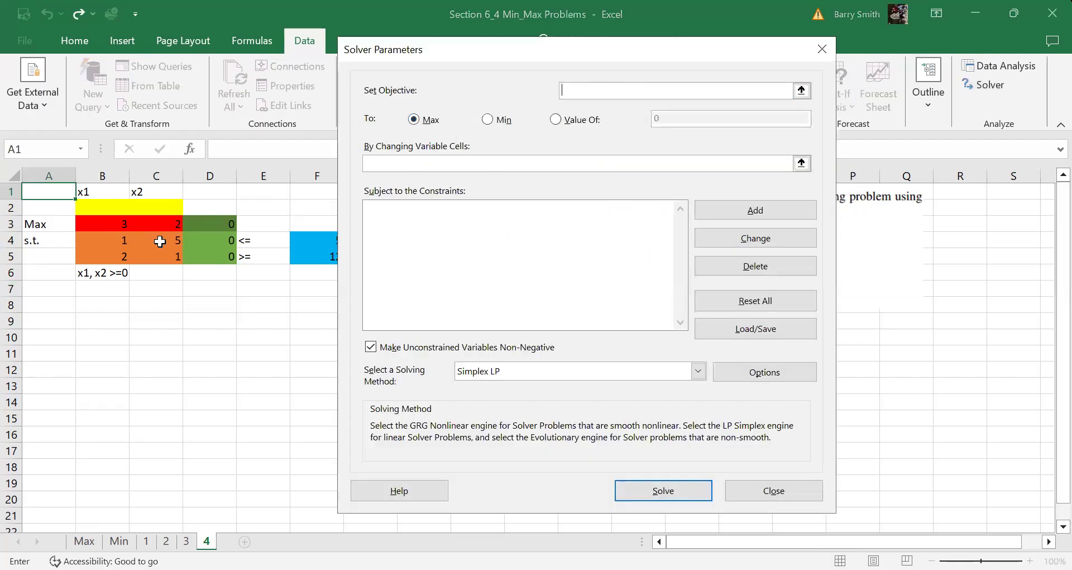
left_click(217, 225)
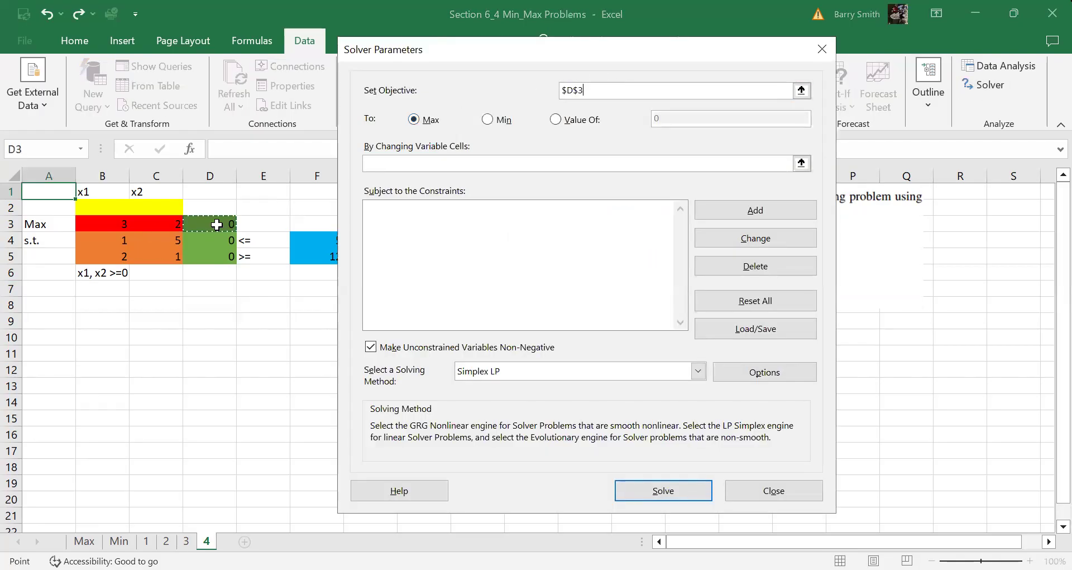
left_click(412, 162)
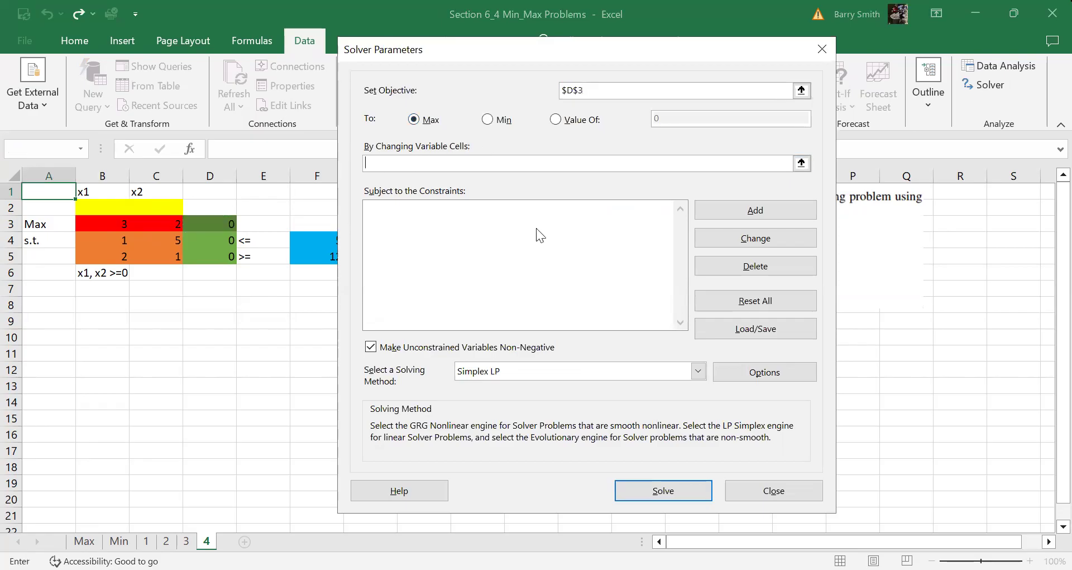
left_click_drag(102, 207, 156, 207)
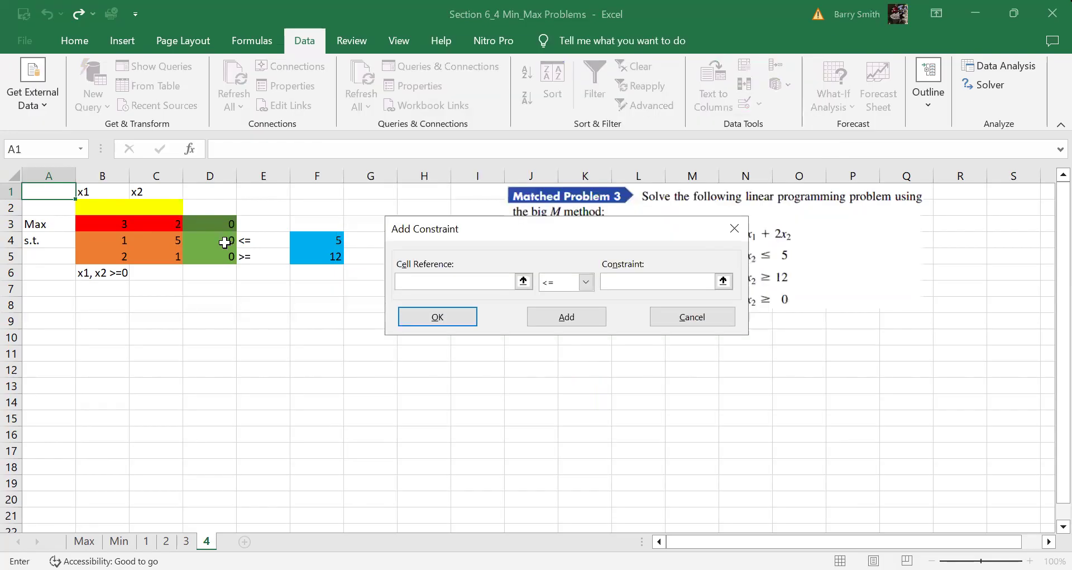
Add the constraints D4 <= F4 and D5 >= F5
left_click(224, 240)
left_click(661, 285)
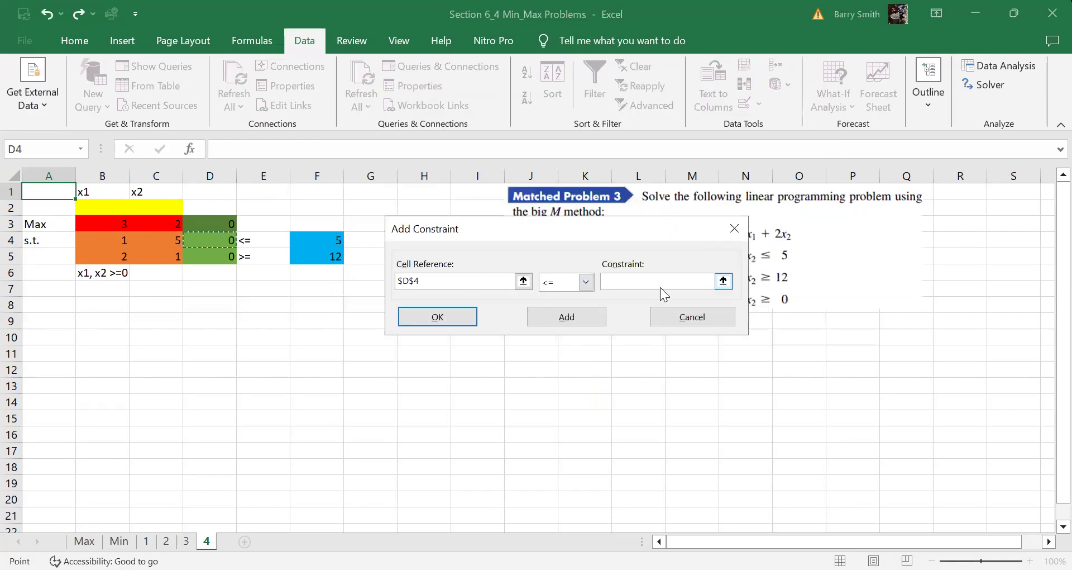
left_click(331, 241)
left_click(568, 321)
left_click(215, 258)
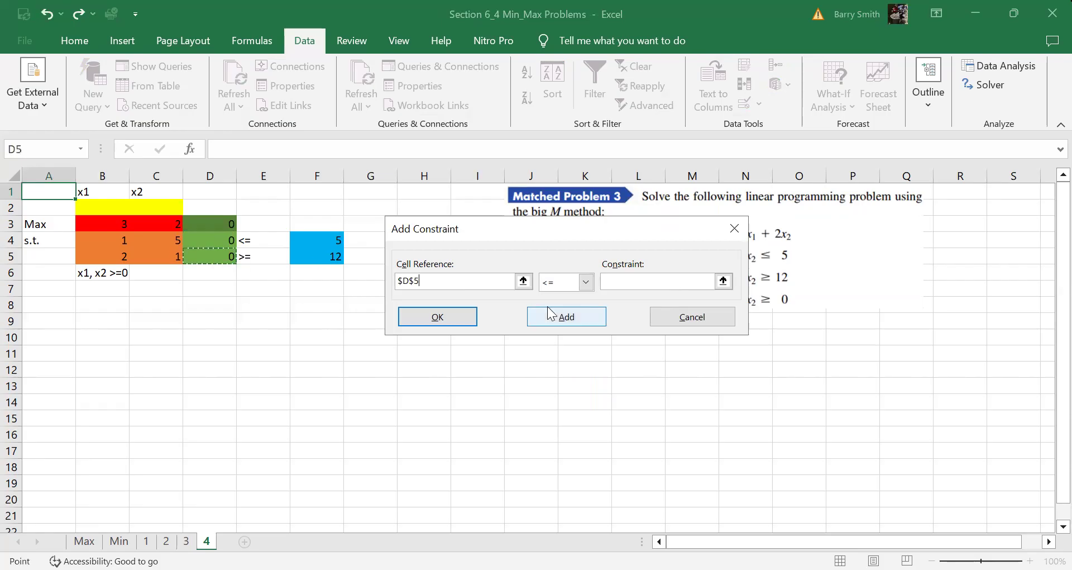
left_click(574, 282)
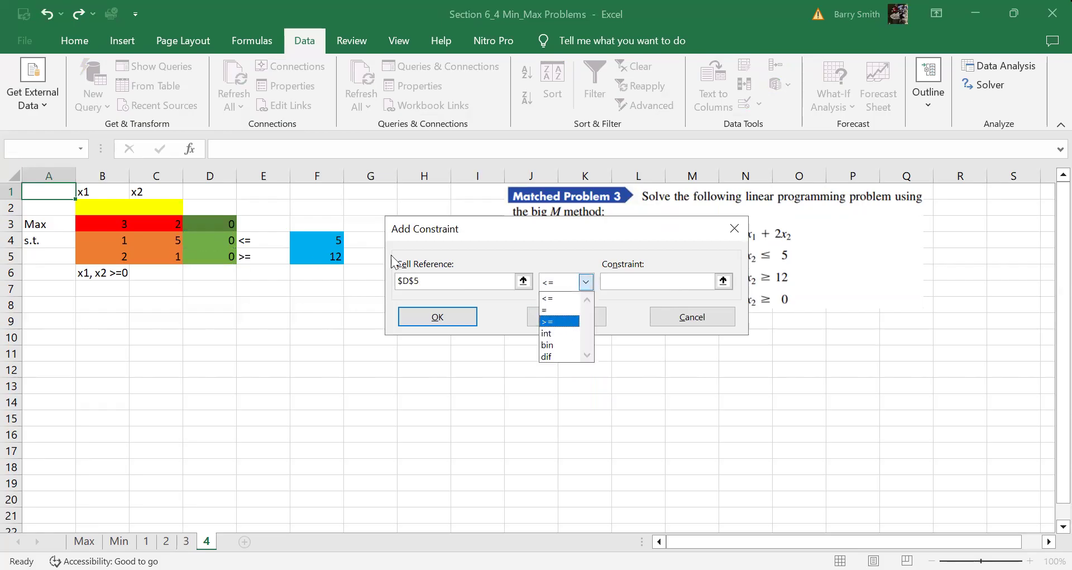
left_click(337, 257)
left_click(336, 257)
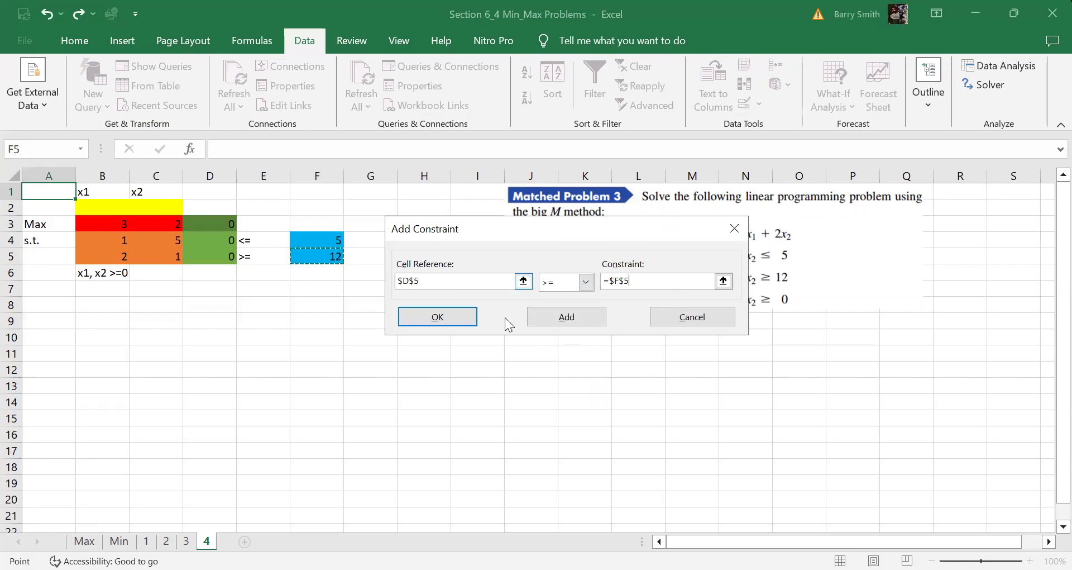
left_click(444, 312)
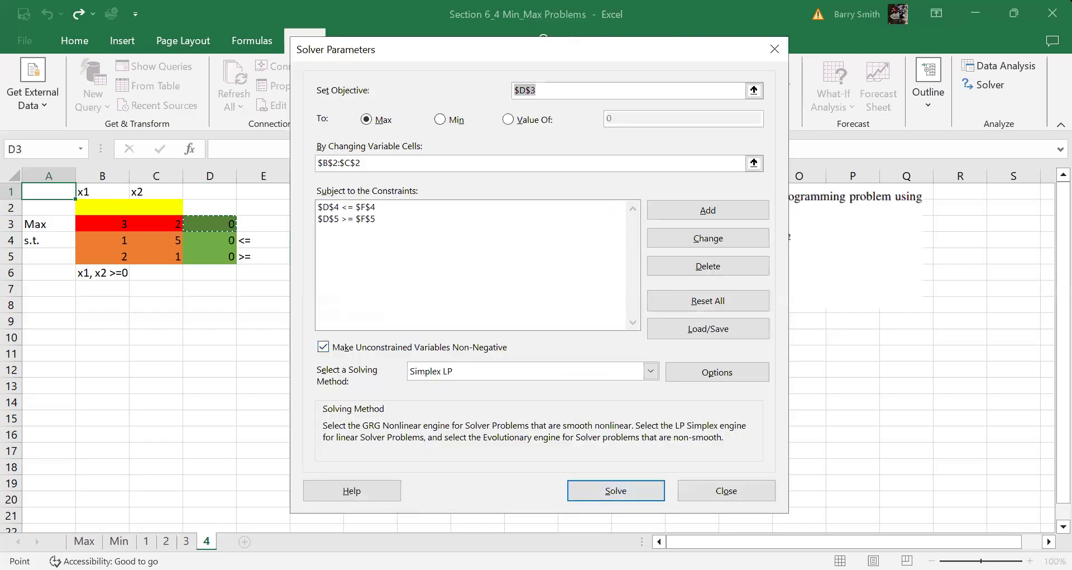
Run Solver; it reports no feasible solution, leaving x1 = 5, x2 = 0 and P = 15
left_click(621, 491)
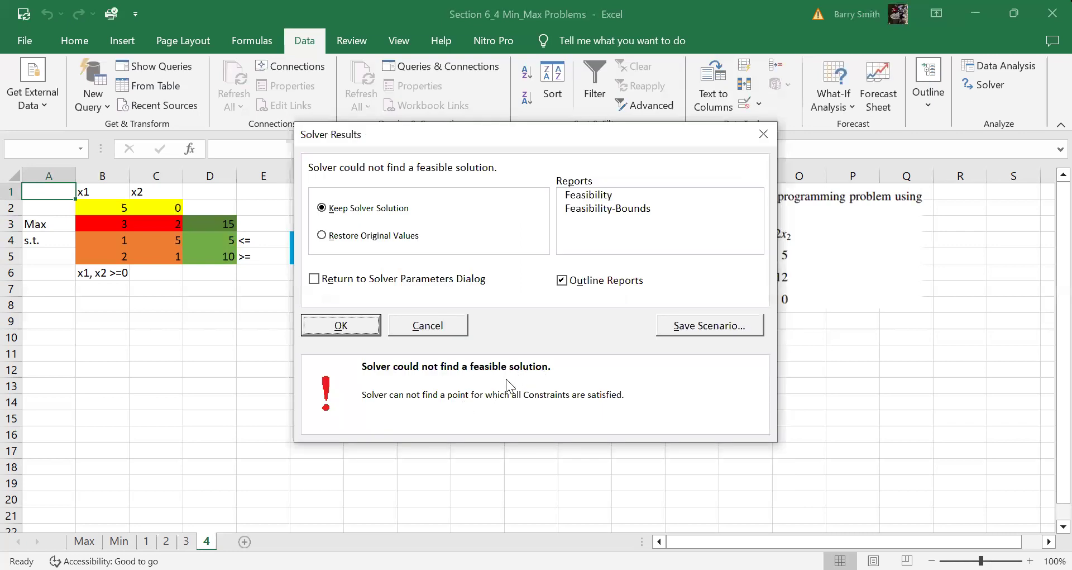
left_click(342, 329)
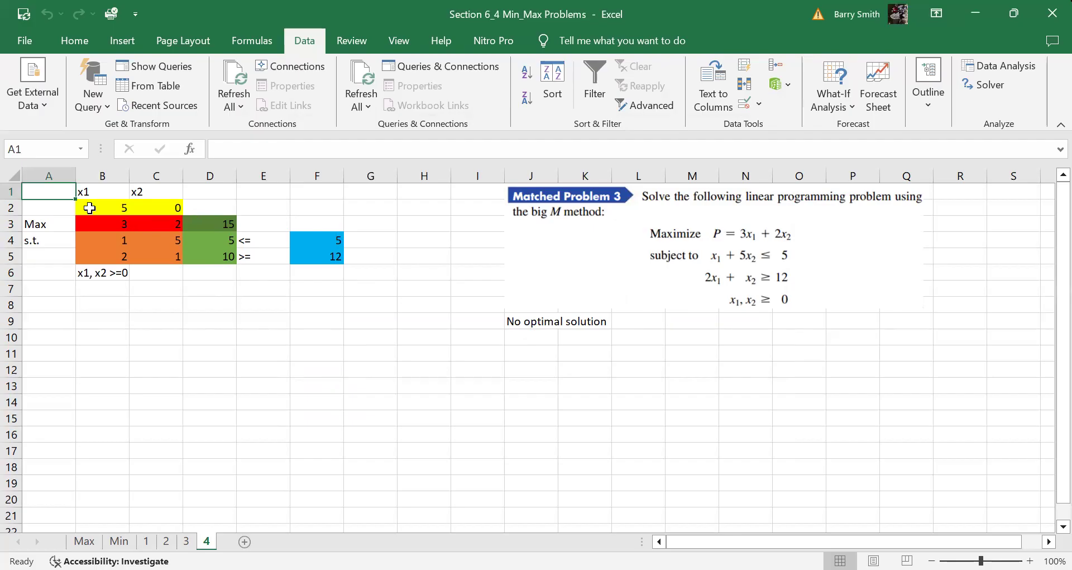
left_click_drag(89, 209, 194, 217)
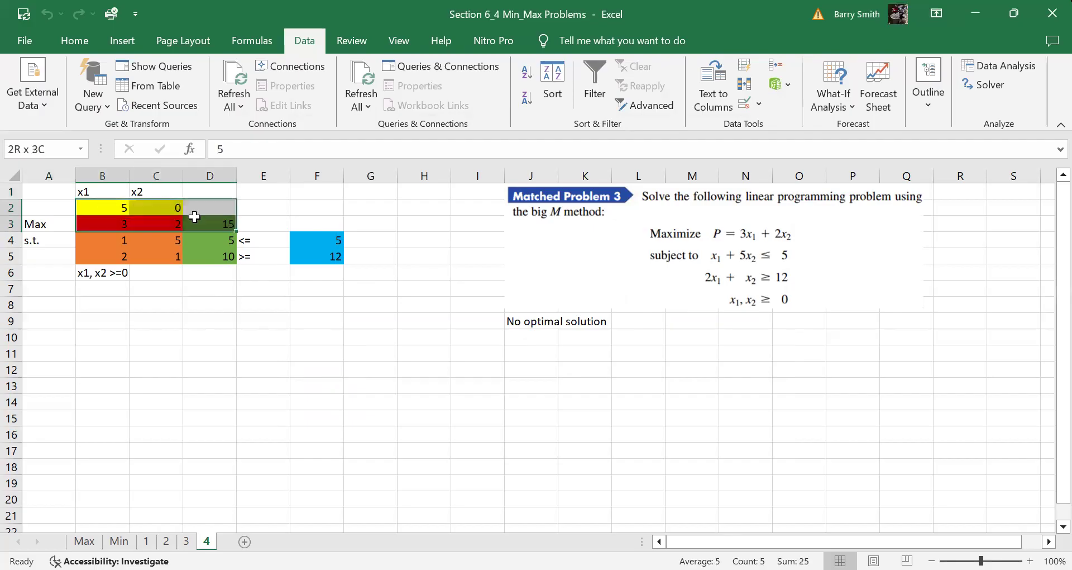
left_click(997, 85)
left_click(591, 493)
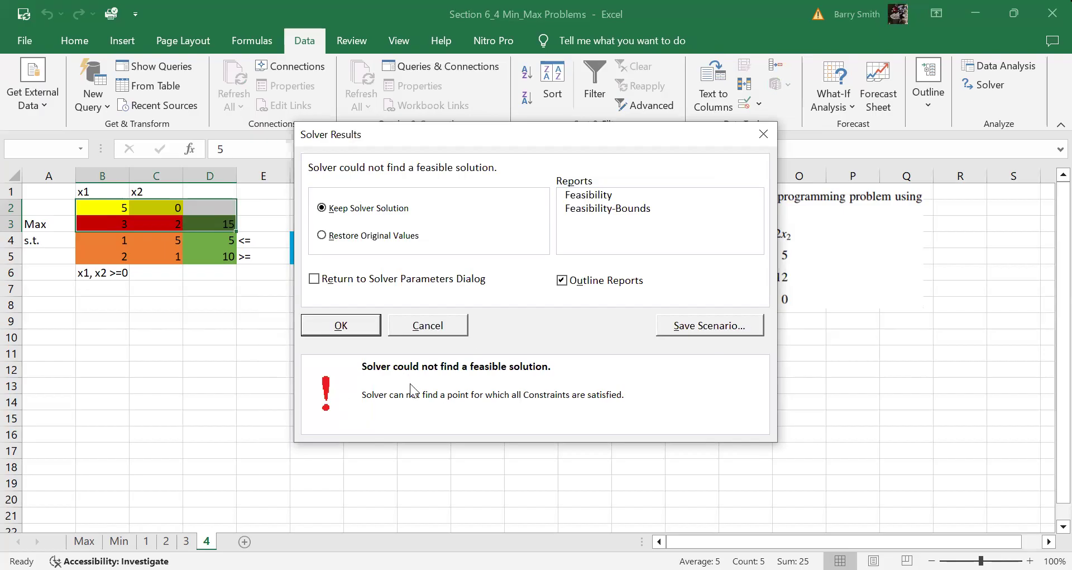
left_click(340, 328)
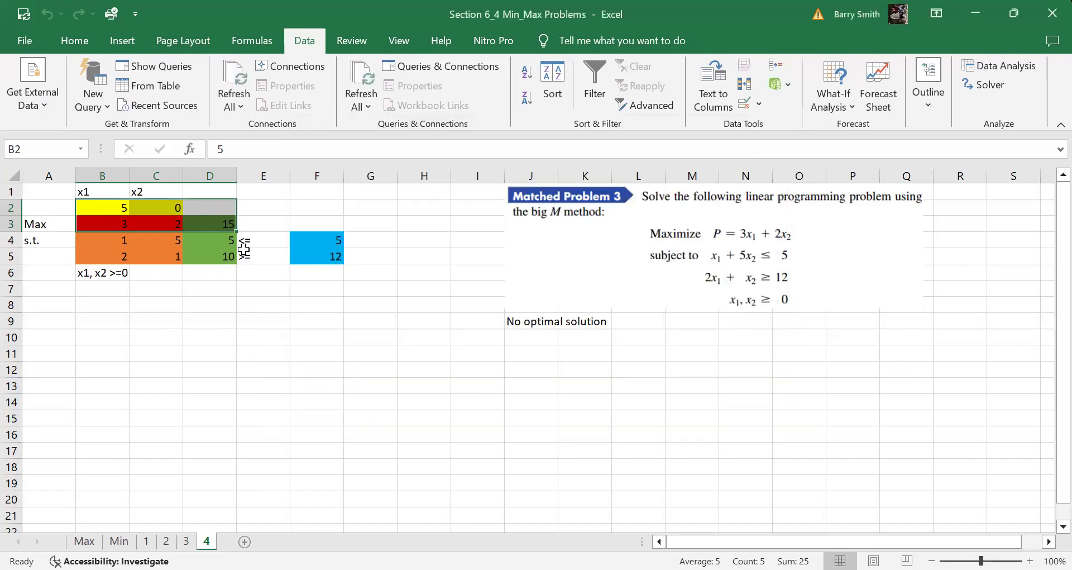
left_click(221, 257)
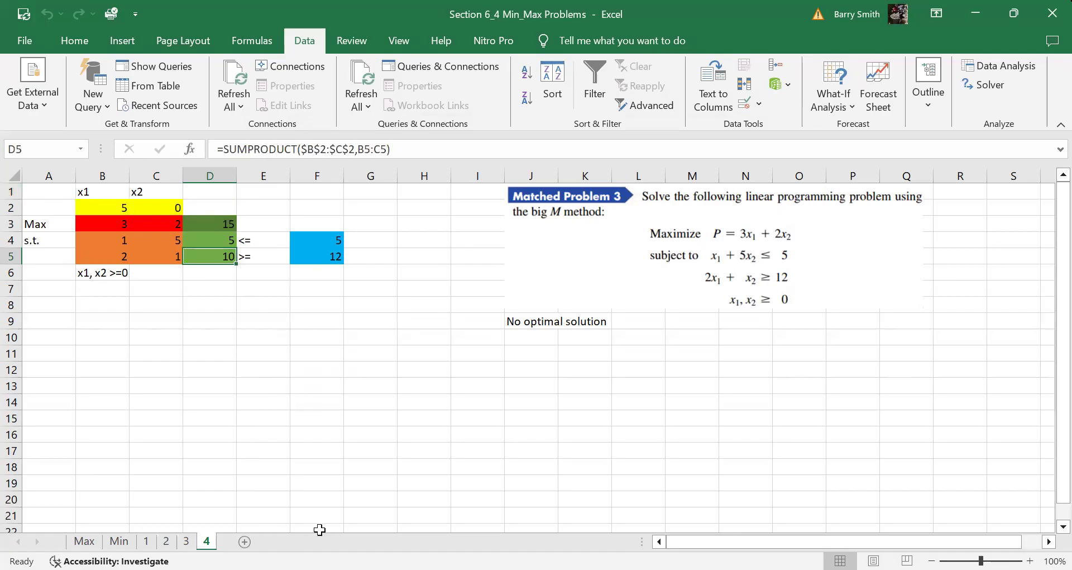
Switch to the Max sheet and review its Solver parameters without changing them
left_click(84, 541)
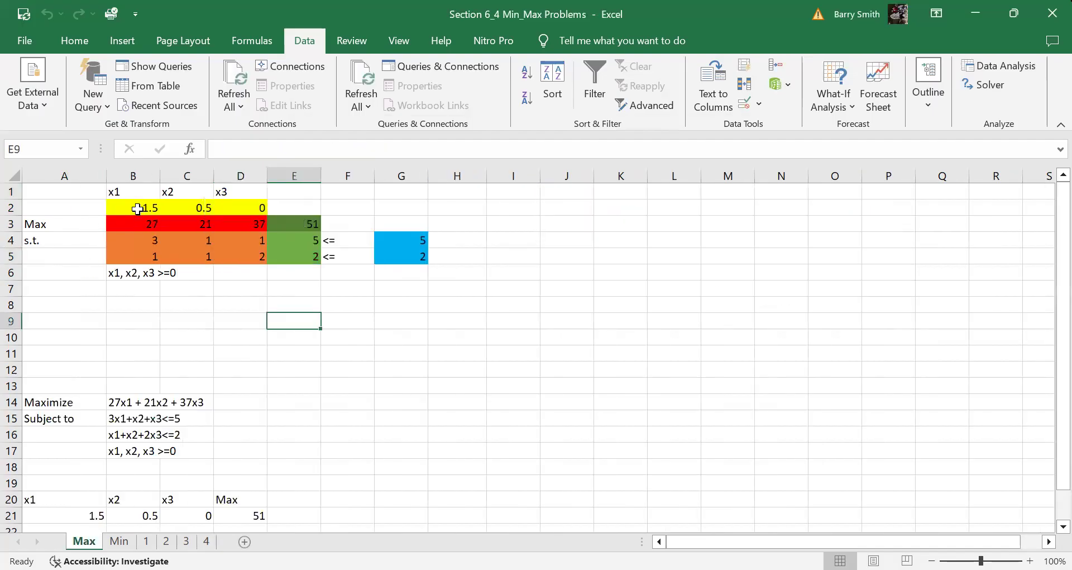
left_click(986, 86)
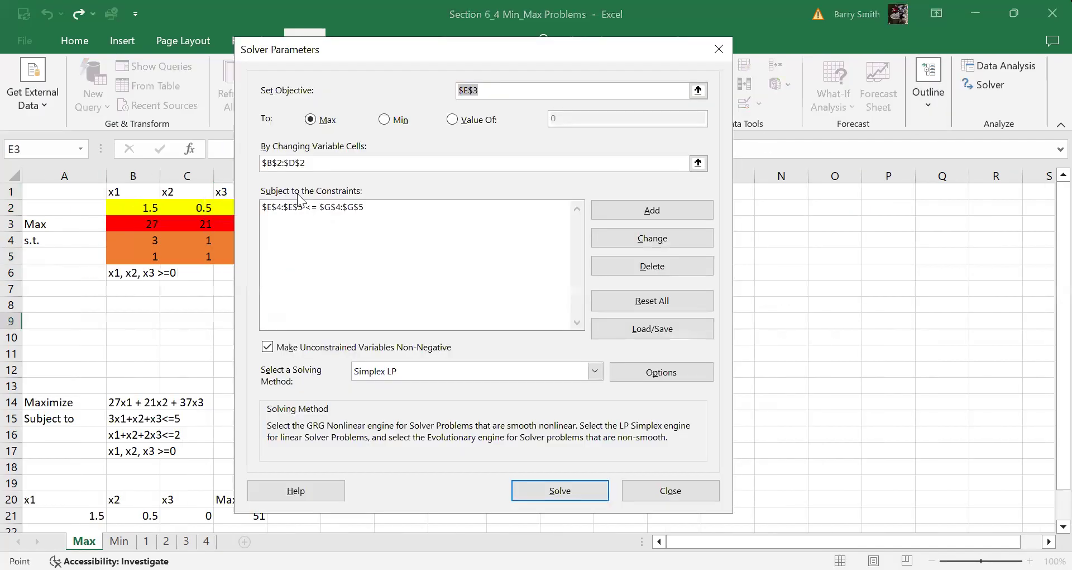
left_click(719, 48)
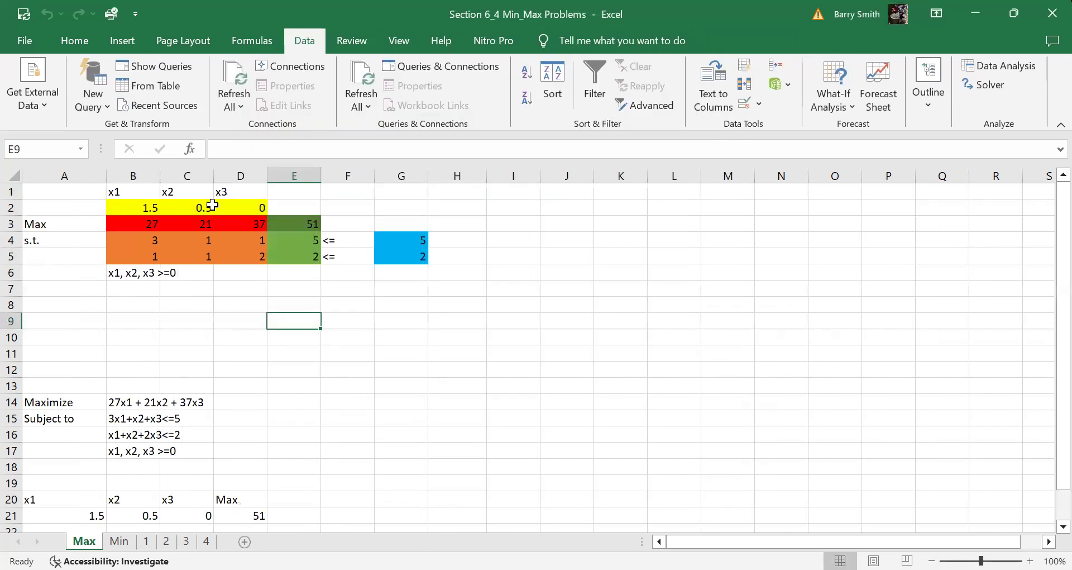